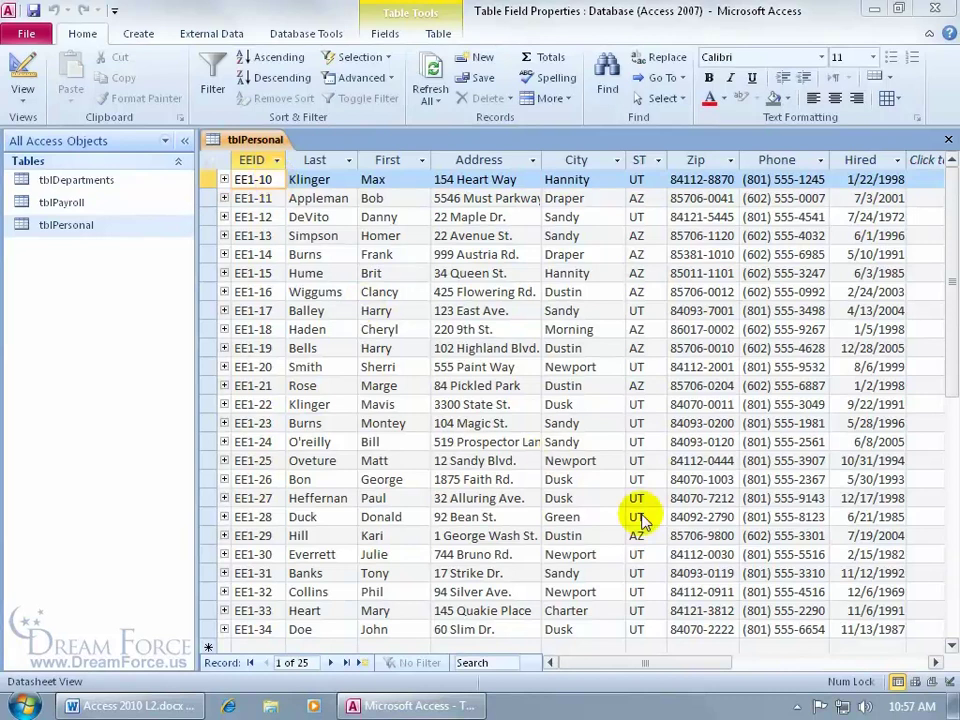
Start typing a phone number in the new record's Phone cell, then cancel the entry
scroll(757, 651, "down", 1)
left_click(760, 629)
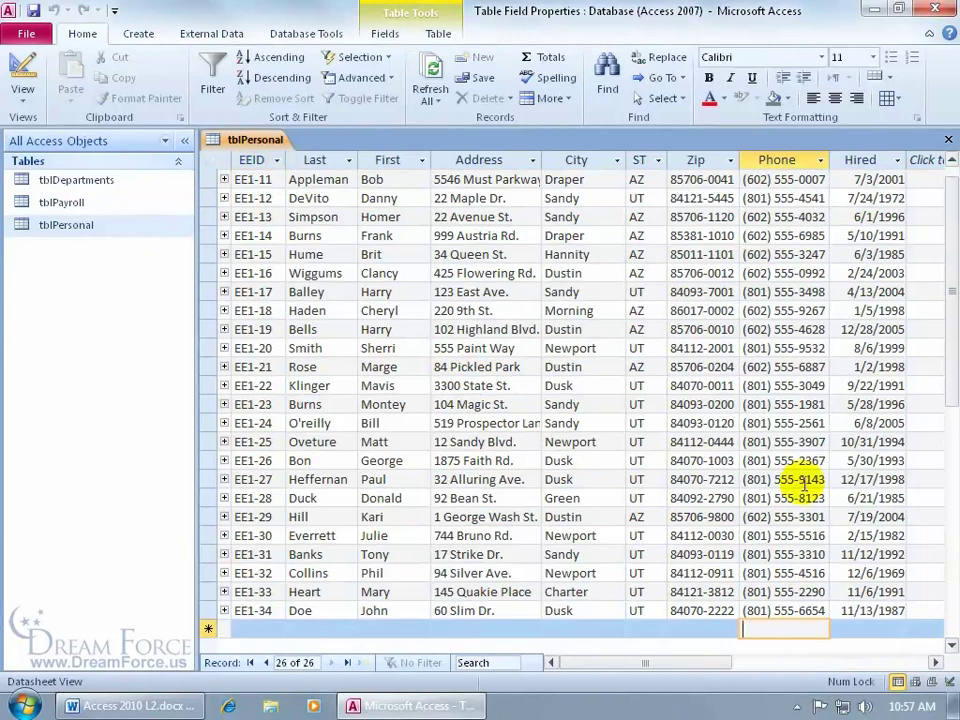
type("54")
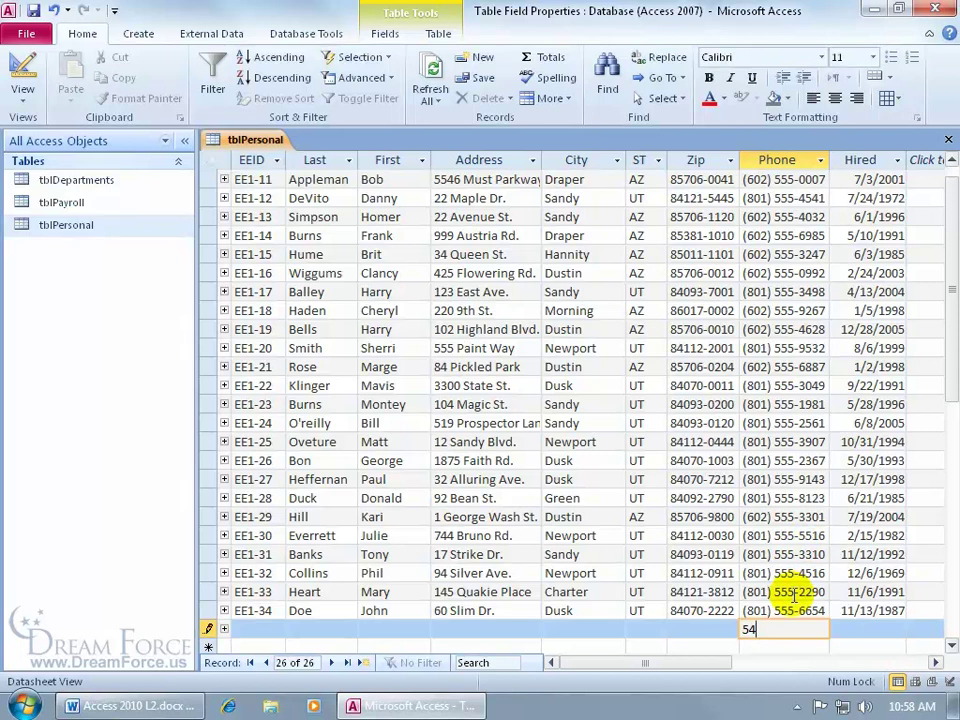
key("Escape")
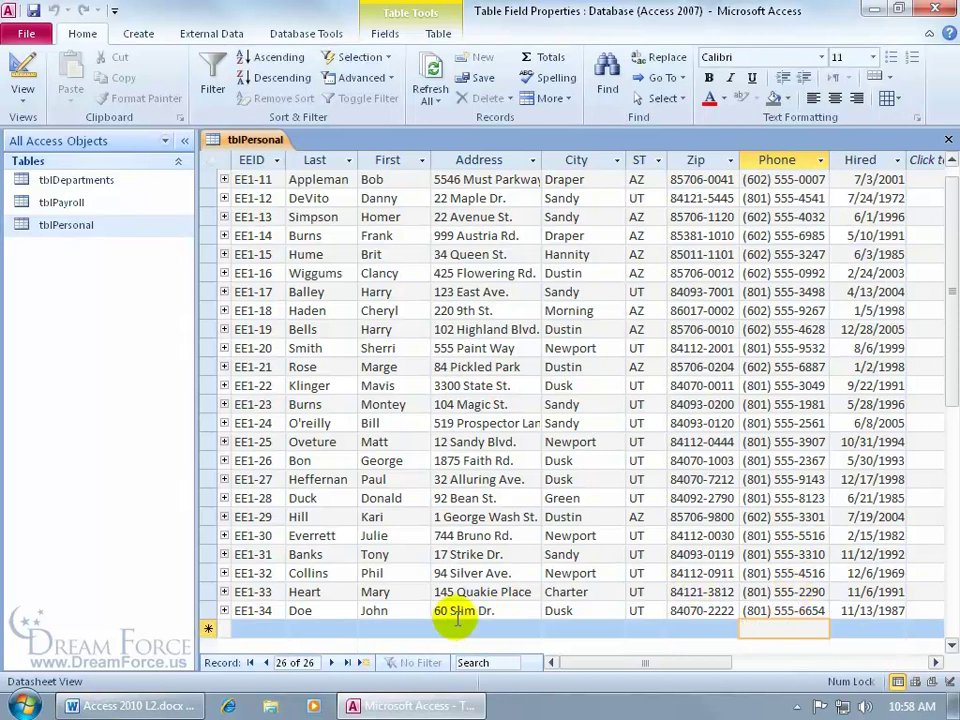
left_click(766, 627)
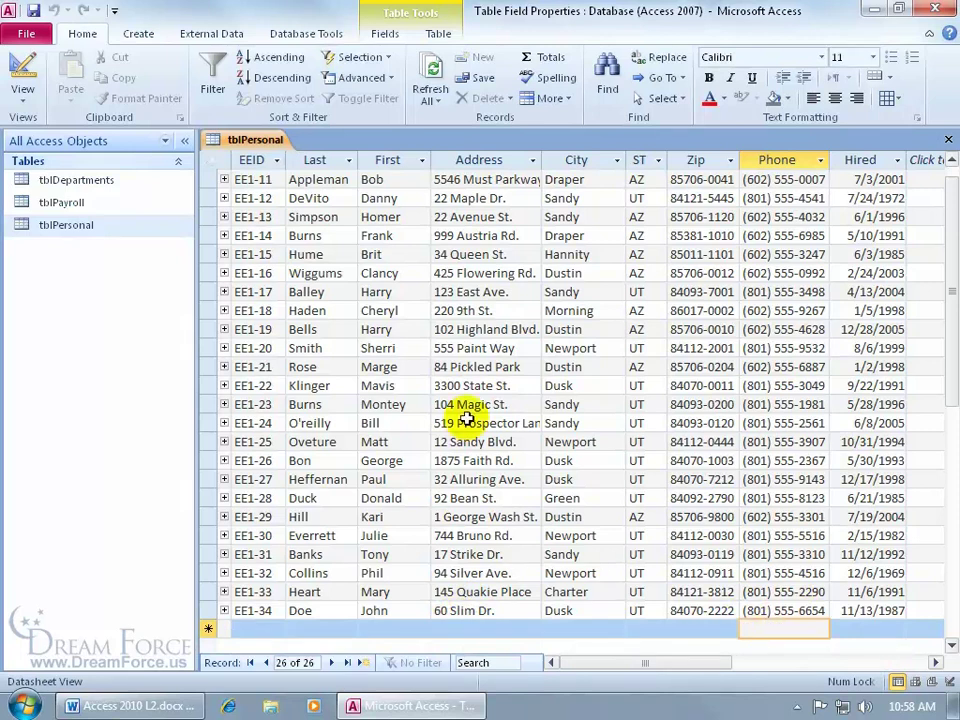
Switch tblPersonal to Design view and launch the Input Mask Wizard for the Phone field
right_click(243, 140)
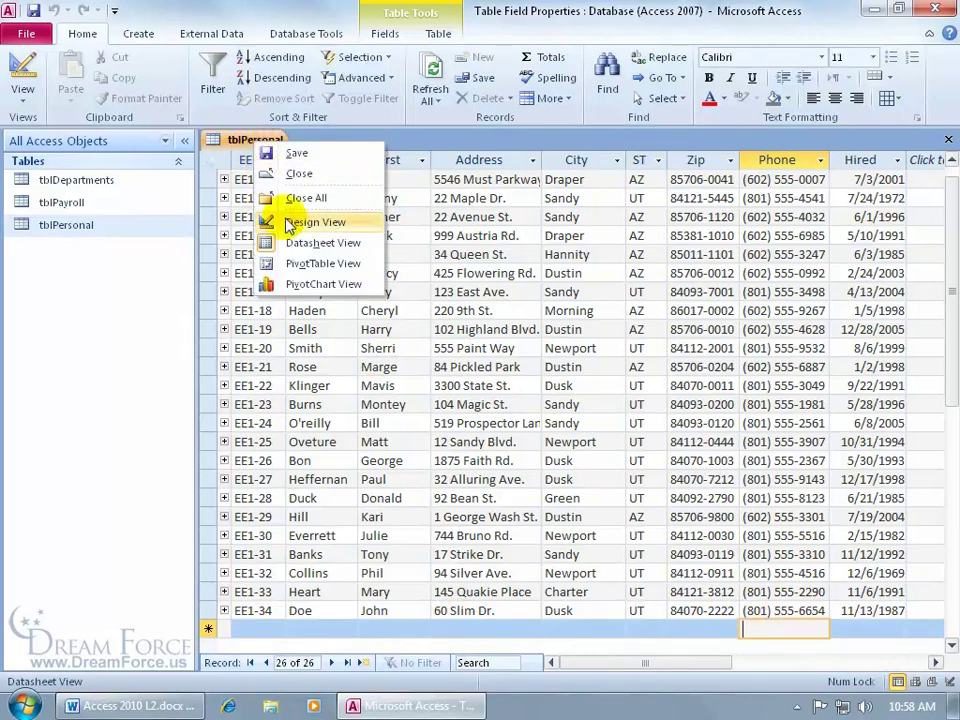
left_click(300, 222)
left_click(300, 303)
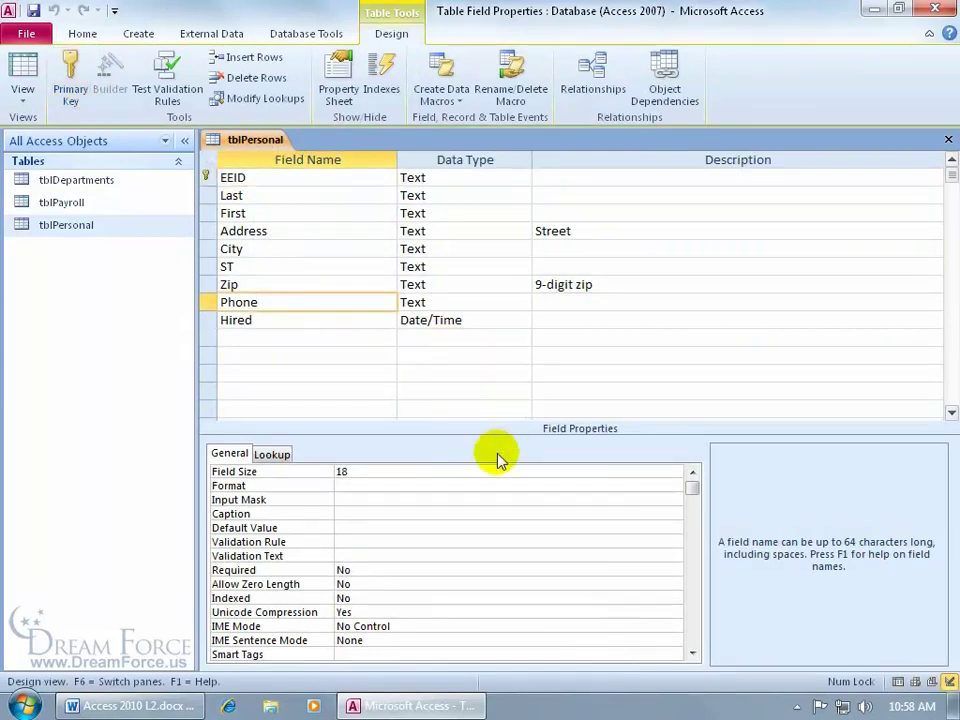
left_click(369, 498)
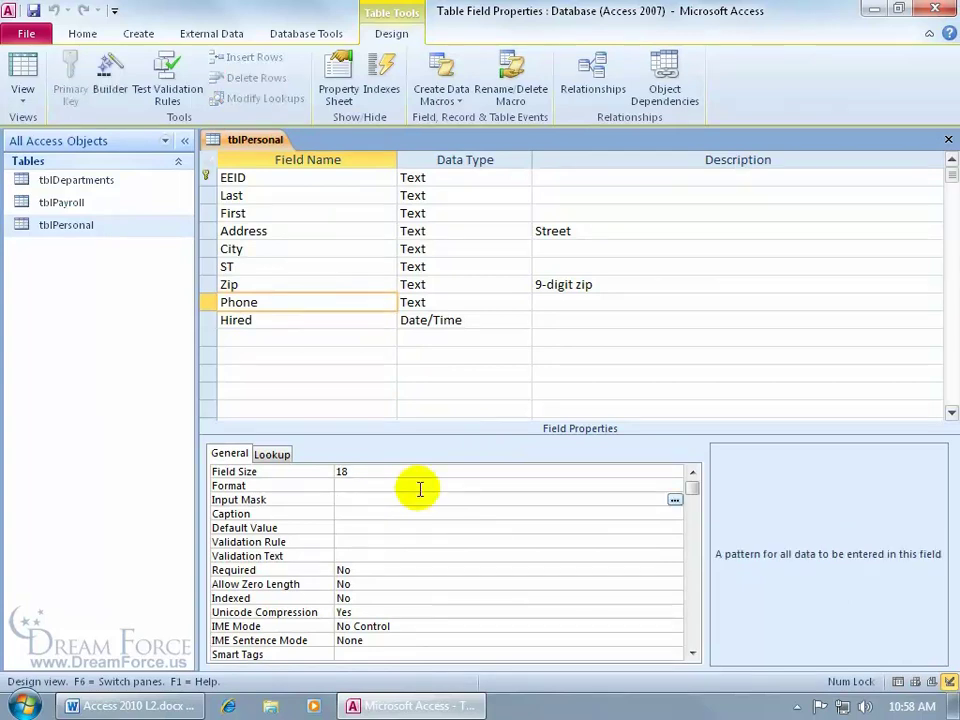
left_click(675, 500)
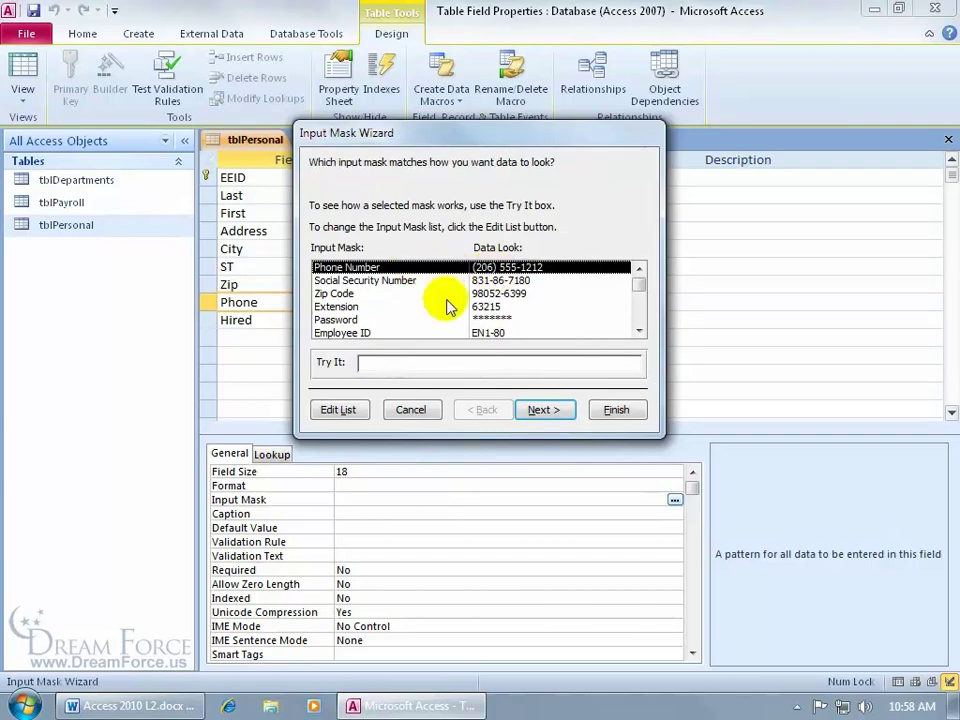
Try the Phone Number mask with a sample phone number, then continue to adjusting it
left_click(366, 362)
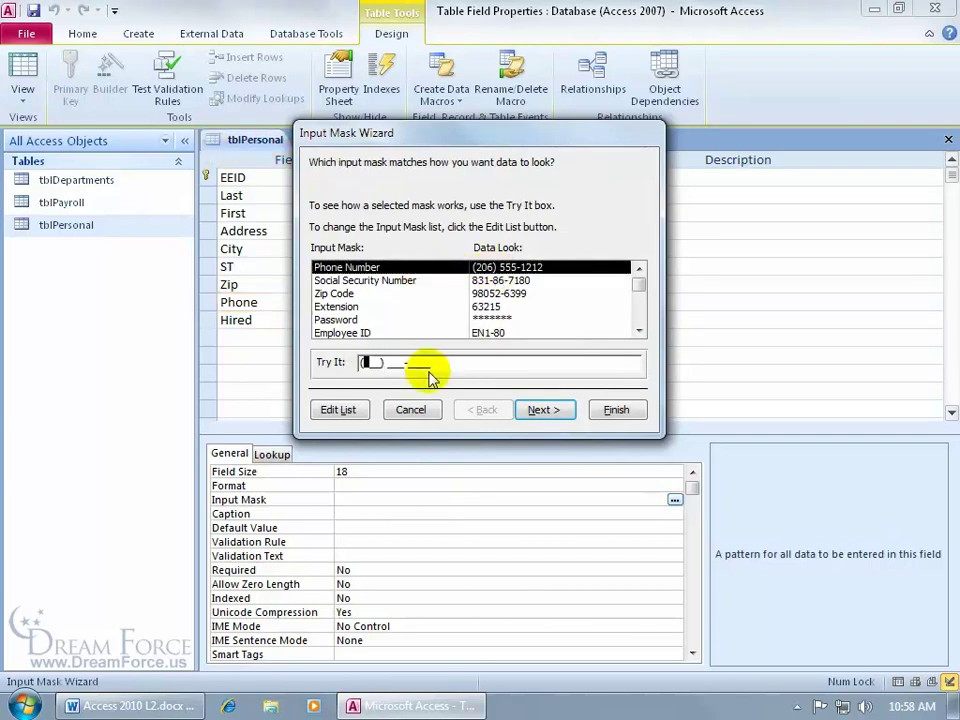
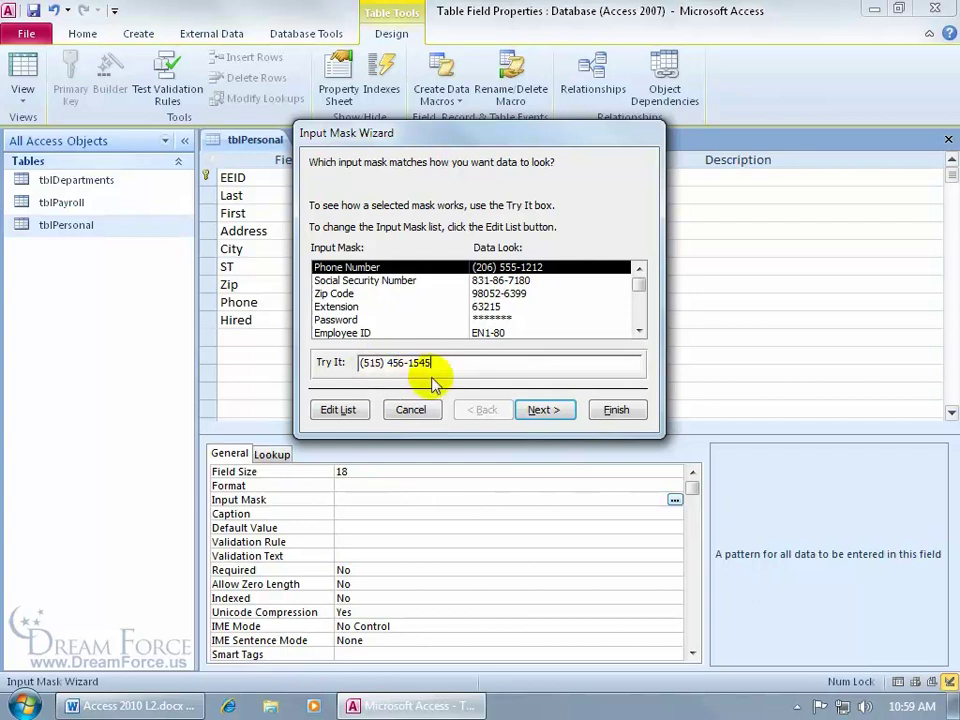
left_click(548, 408)
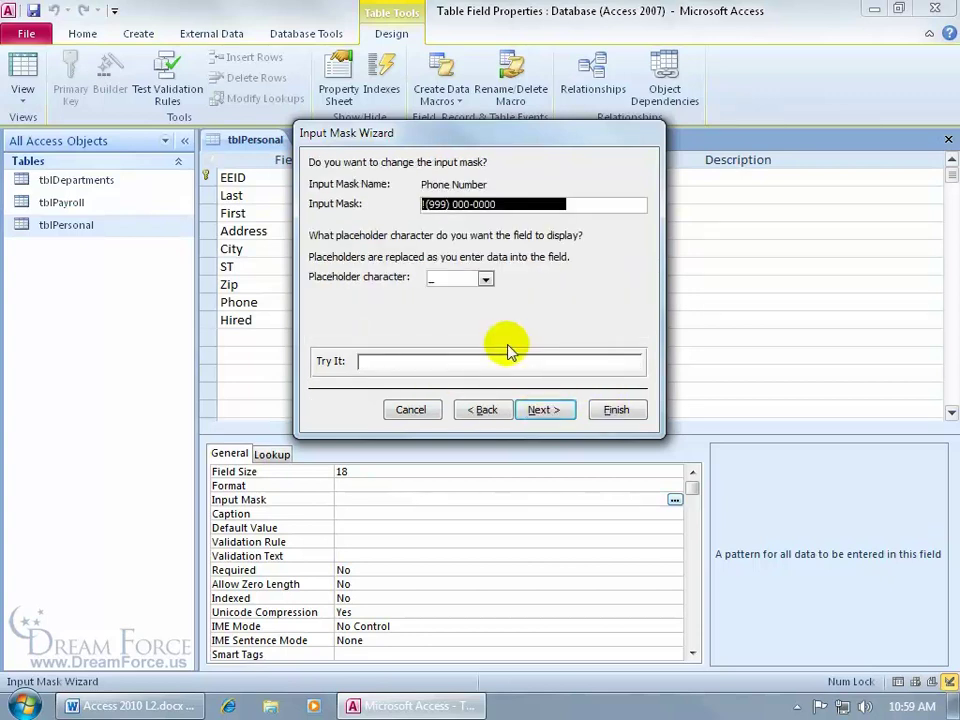
left_click(428, 204)
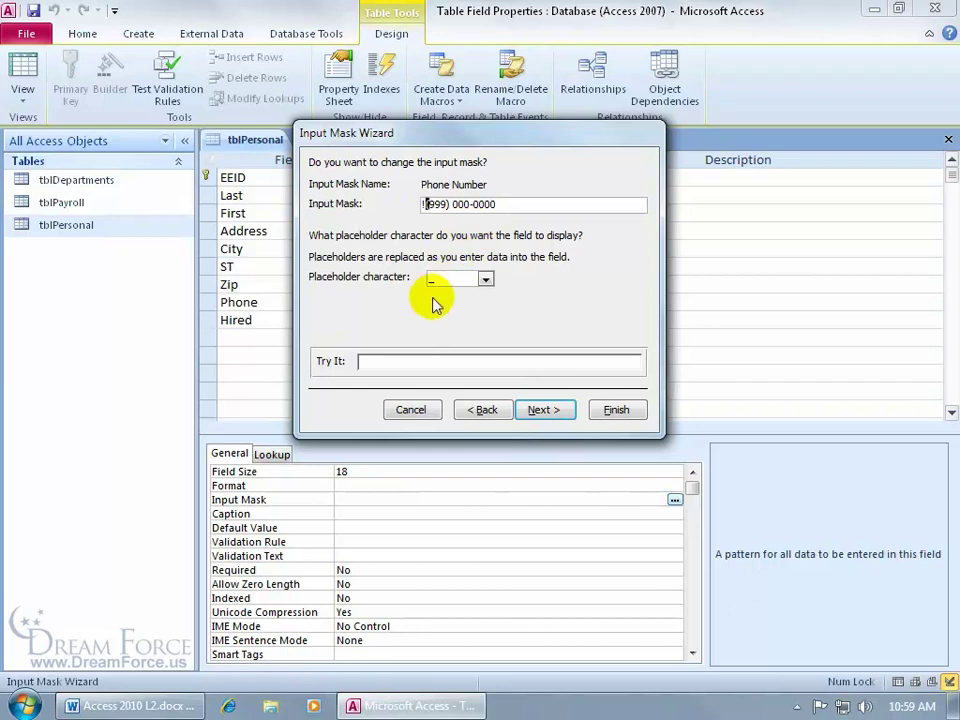
left_click(486, 279)
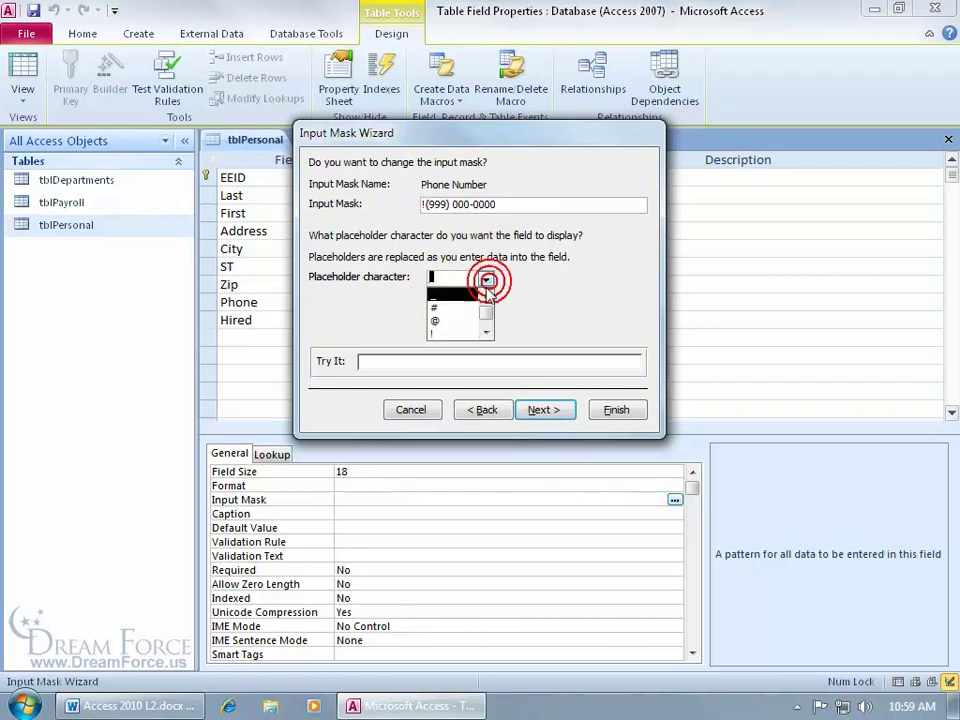
left_click(476, 305)
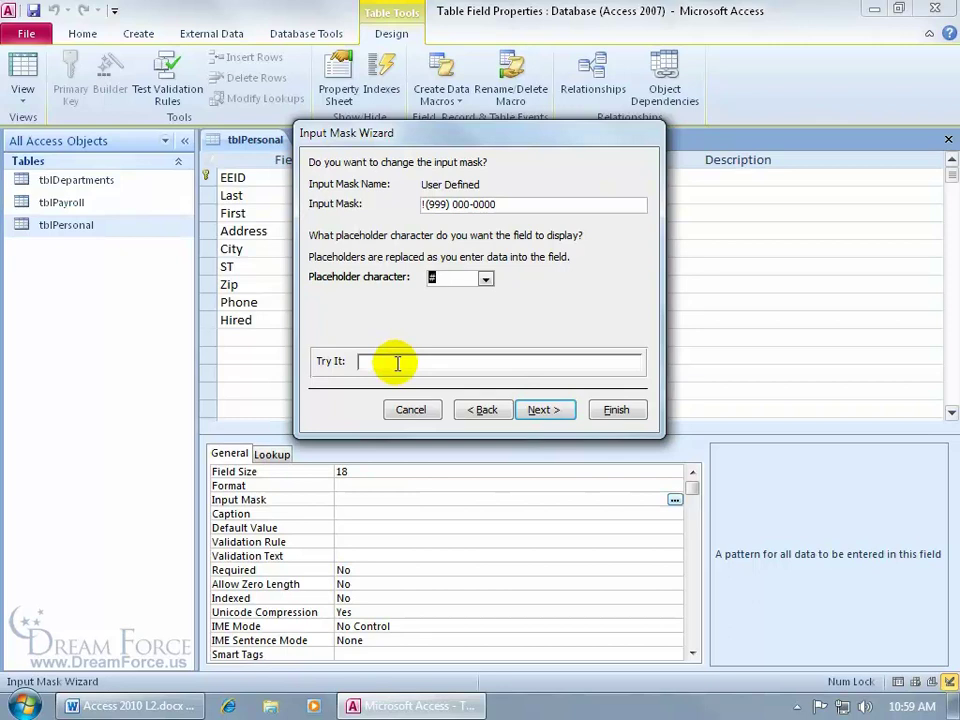
left_click(397, 363)
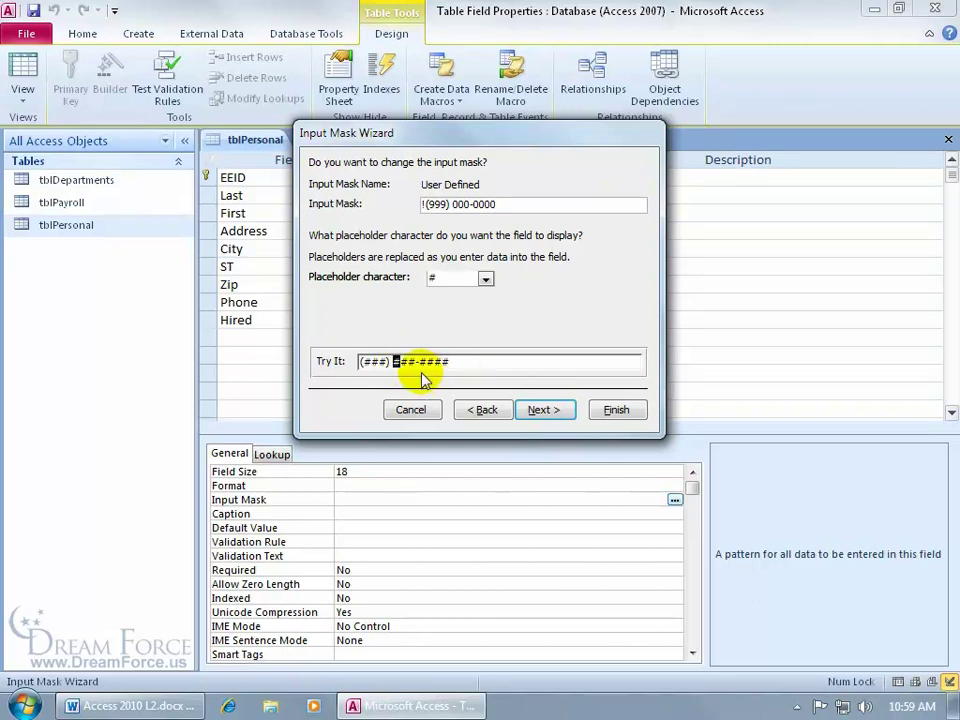
left_click(367, 361)
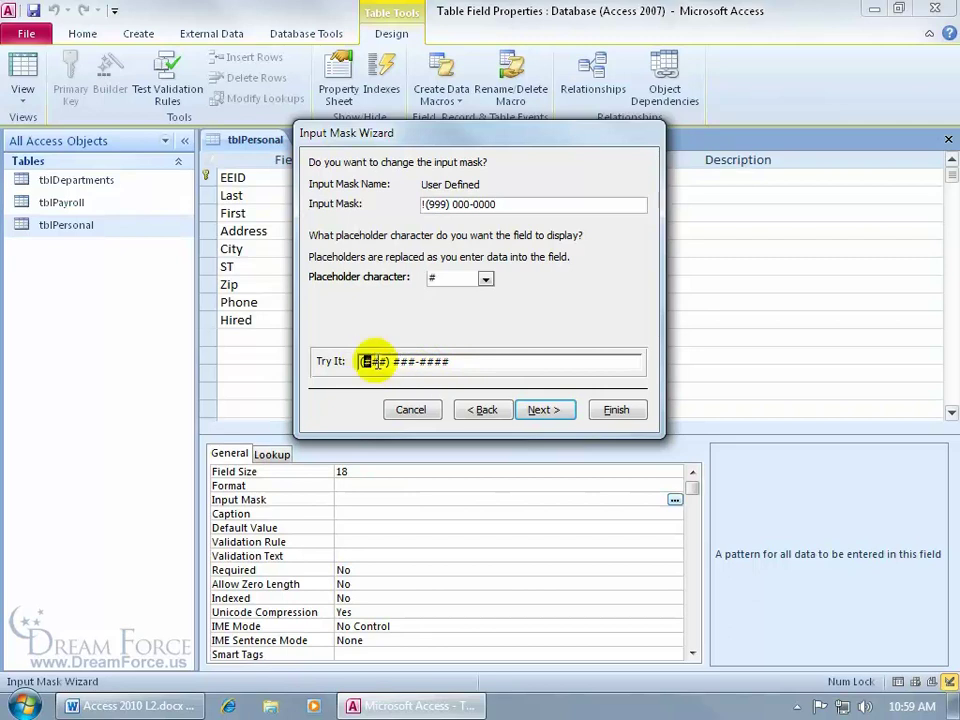
left_click(486, 279)
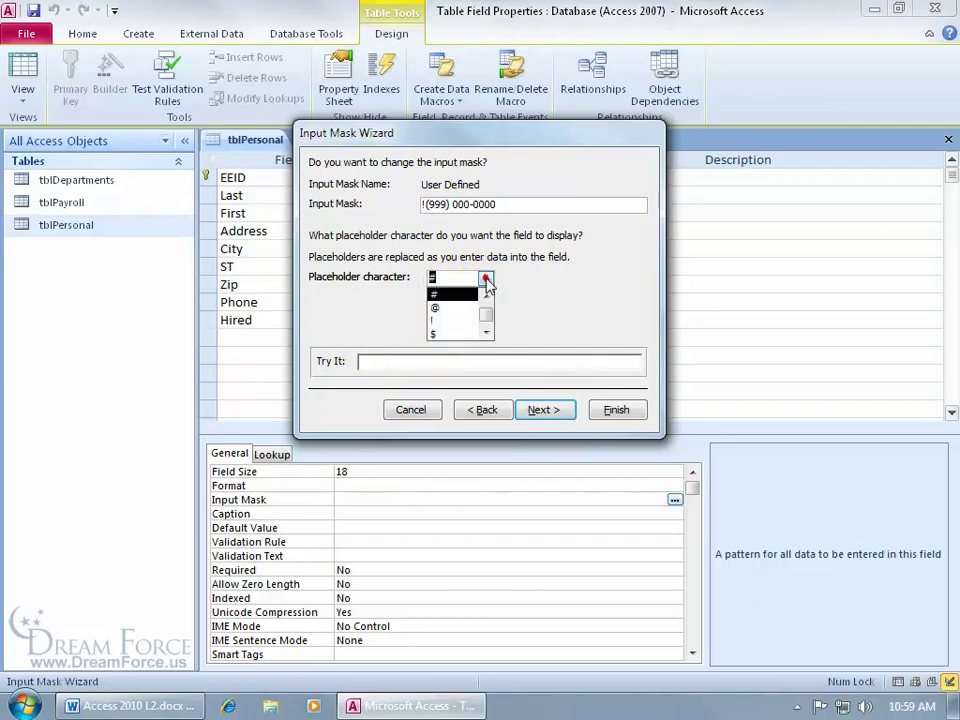
left_click(472, 300)
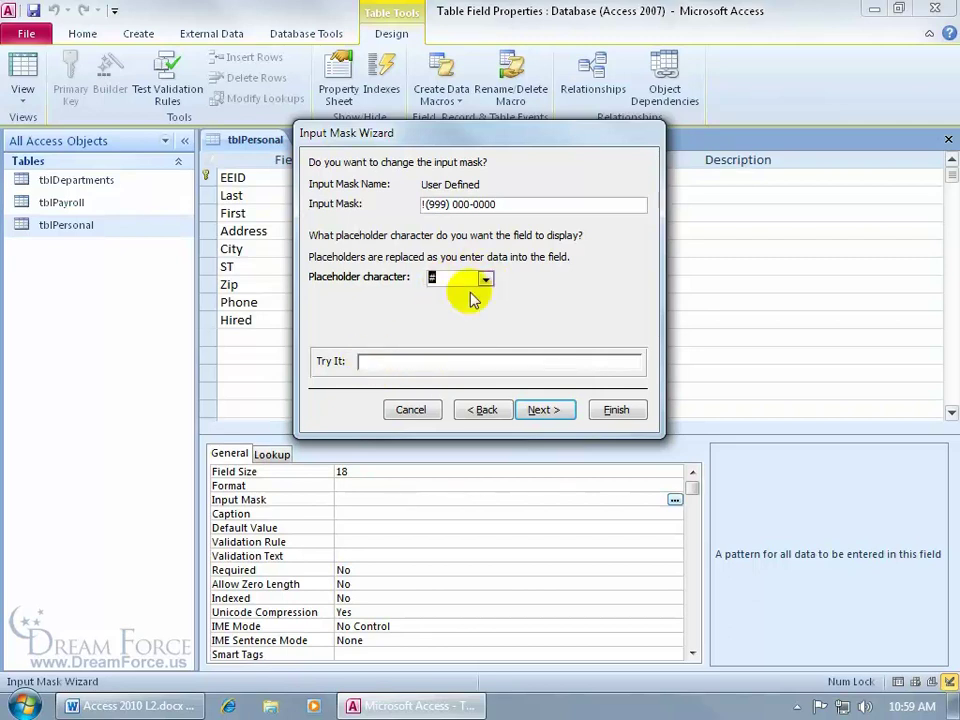
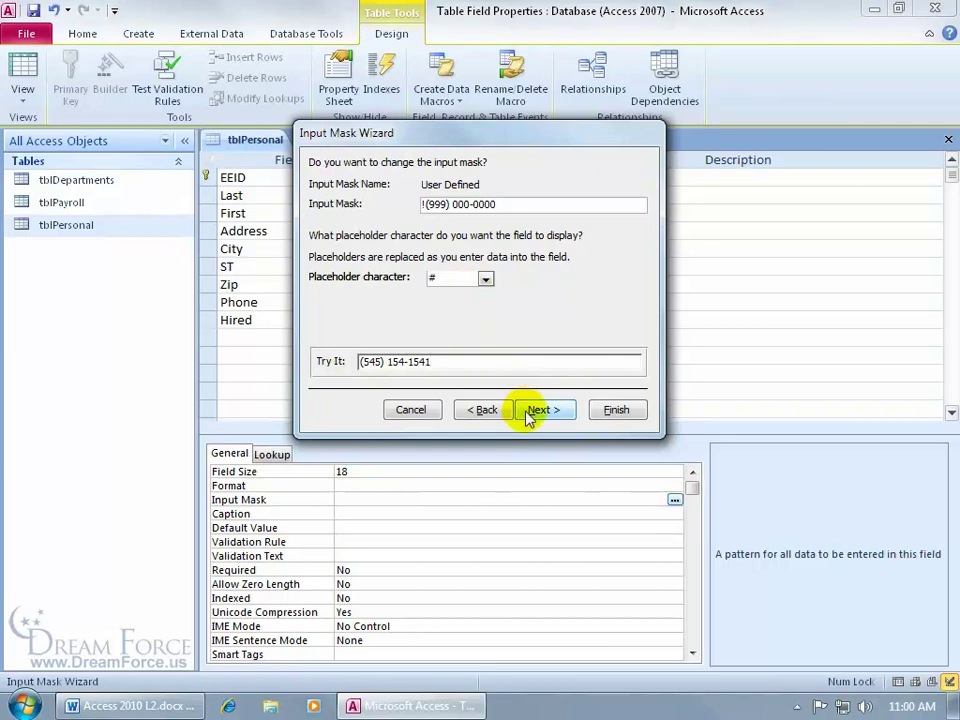
left_click(540, 410)
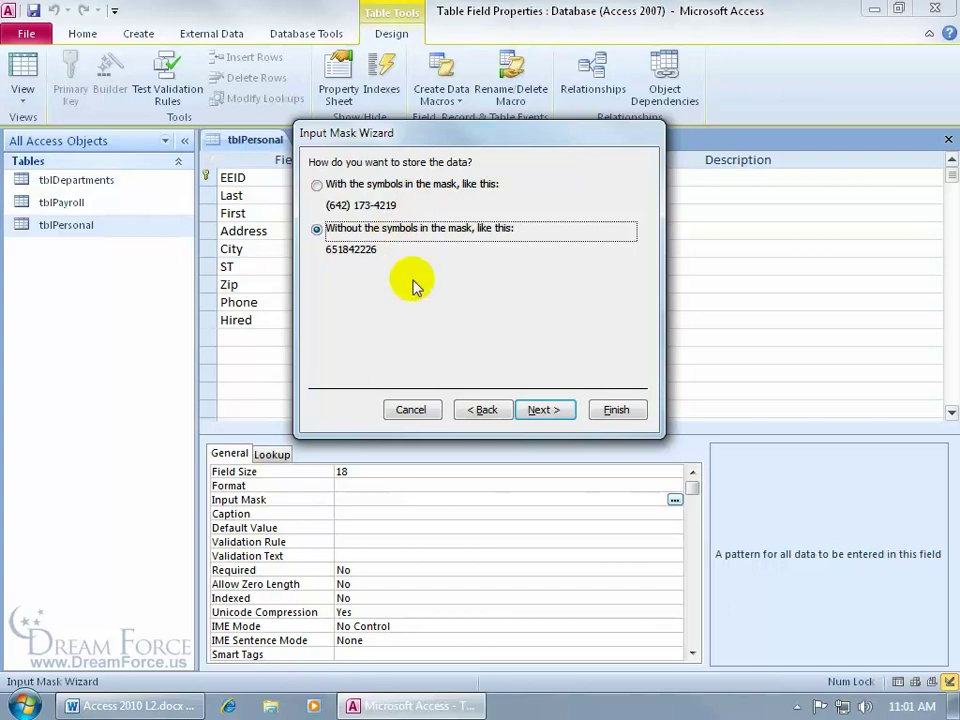
Finish the Phone mask wizard, then launch the Input Mask Wizard for the EEID field
left_click(546, 409)
left_click(616, 409)
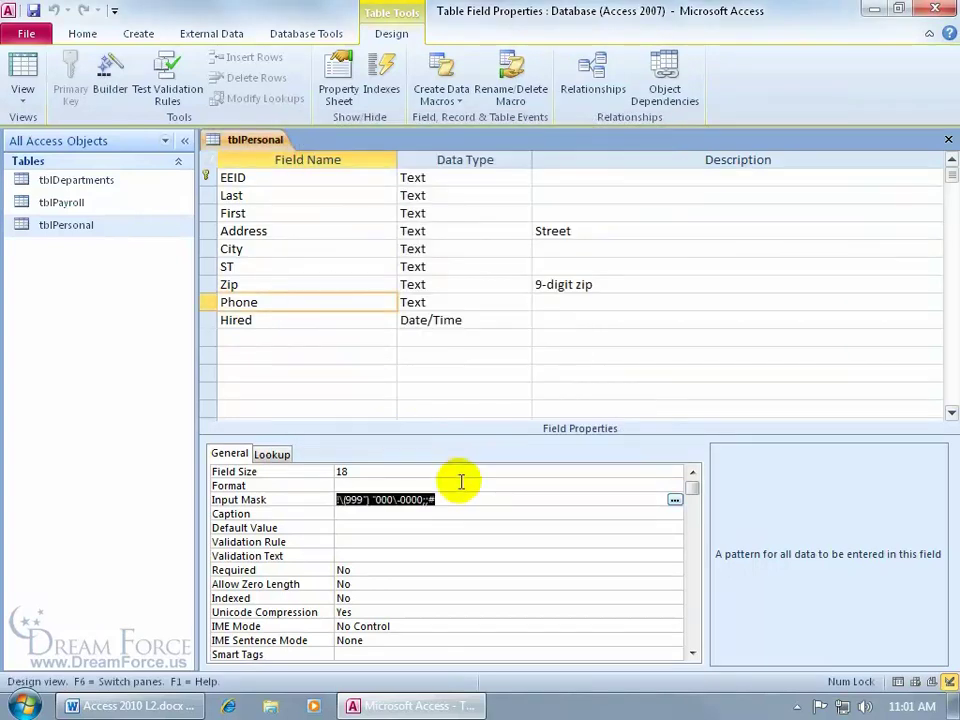
left_click(330, 178)
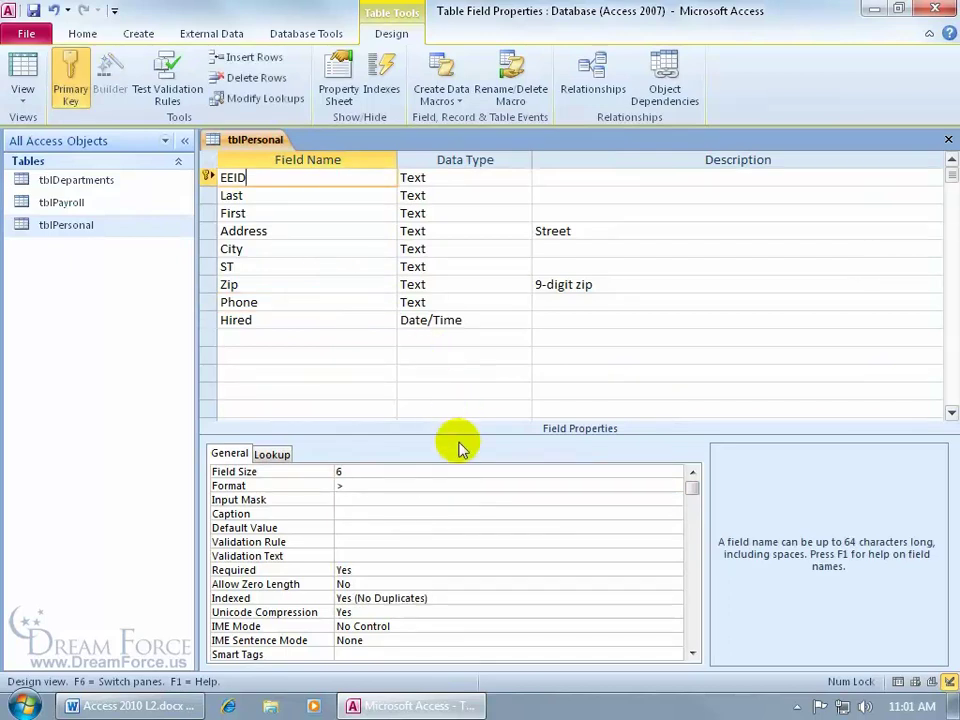
left_click(380, 499)
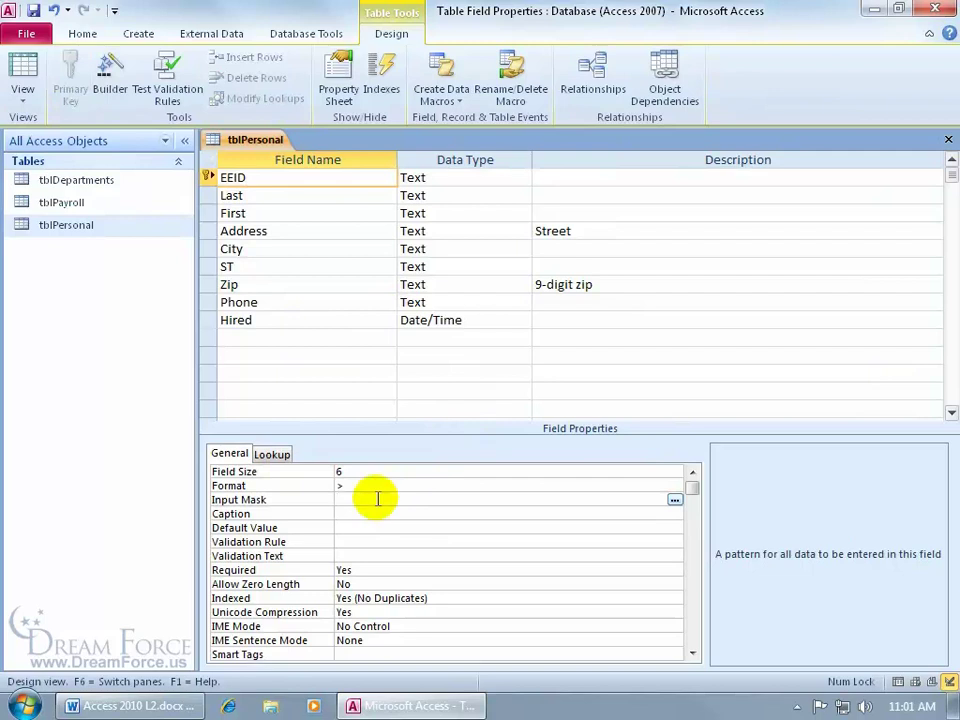
left_click(675, 499)
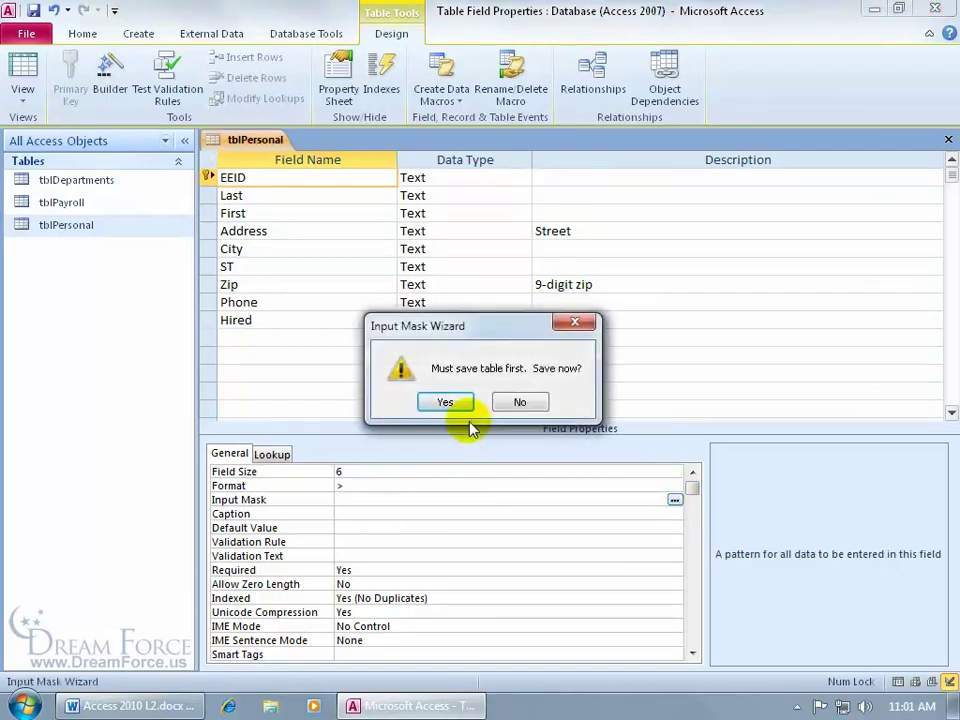
Save the table and open the editable predefined mask list, showing the Phone Number entry
left_click(448, 404)
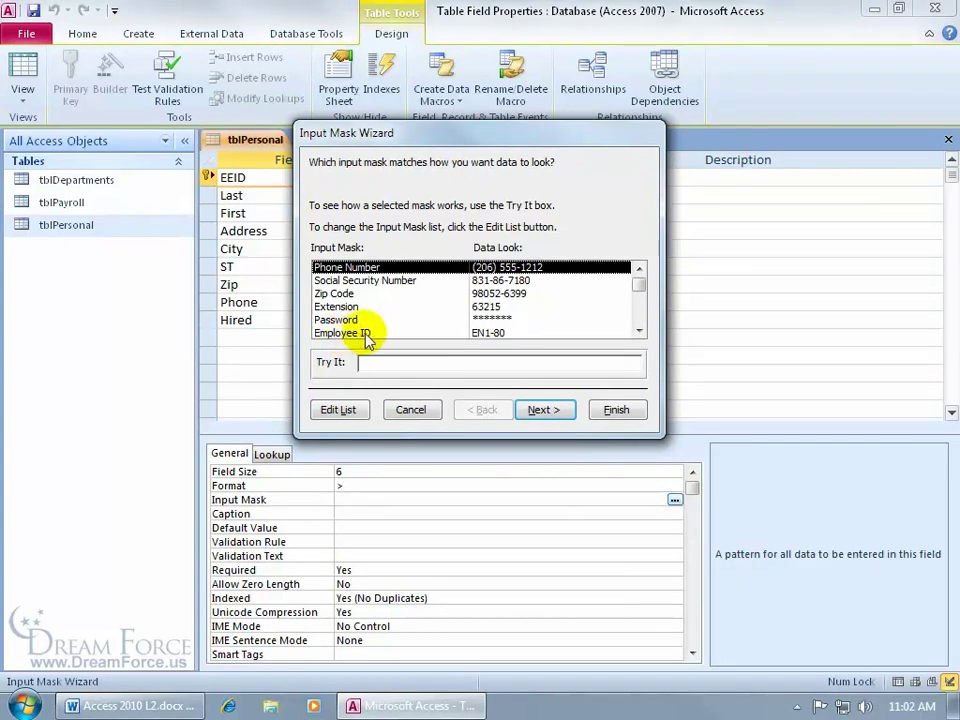
left_click(639, 331)
left_click(639, 331)
left_click(639, 331)
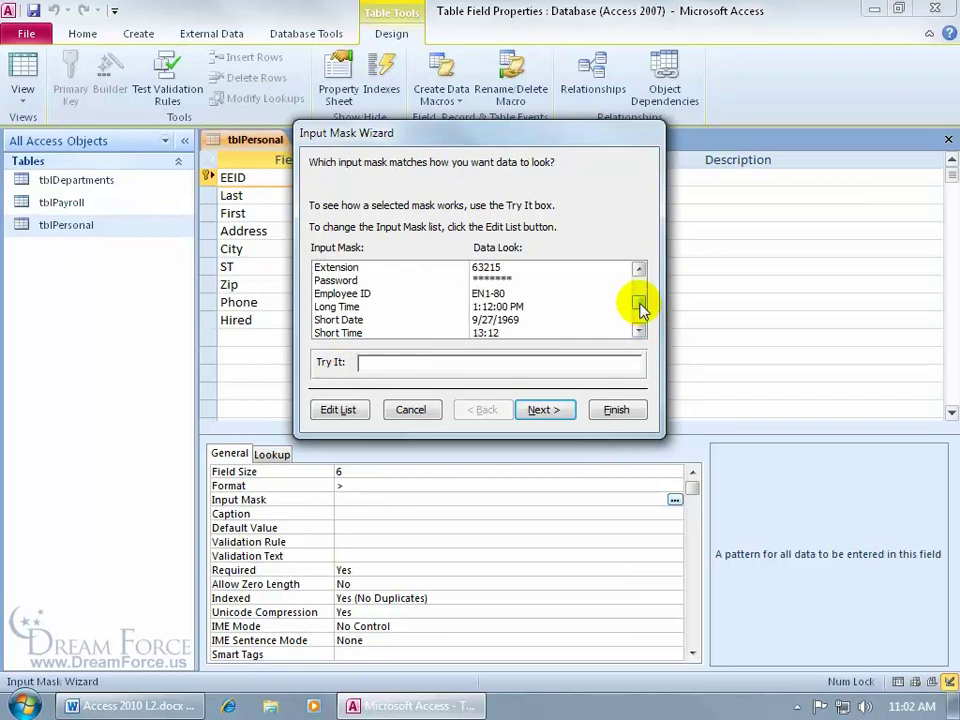
left_click_drag(641, 306, 641, 294)
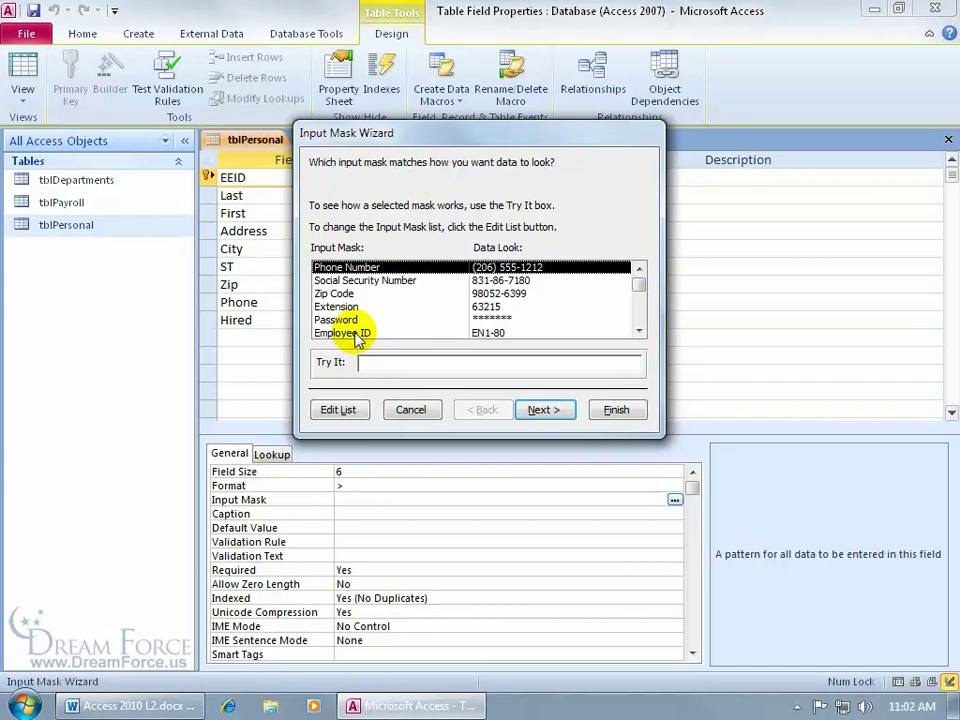
left_click(352, 411)
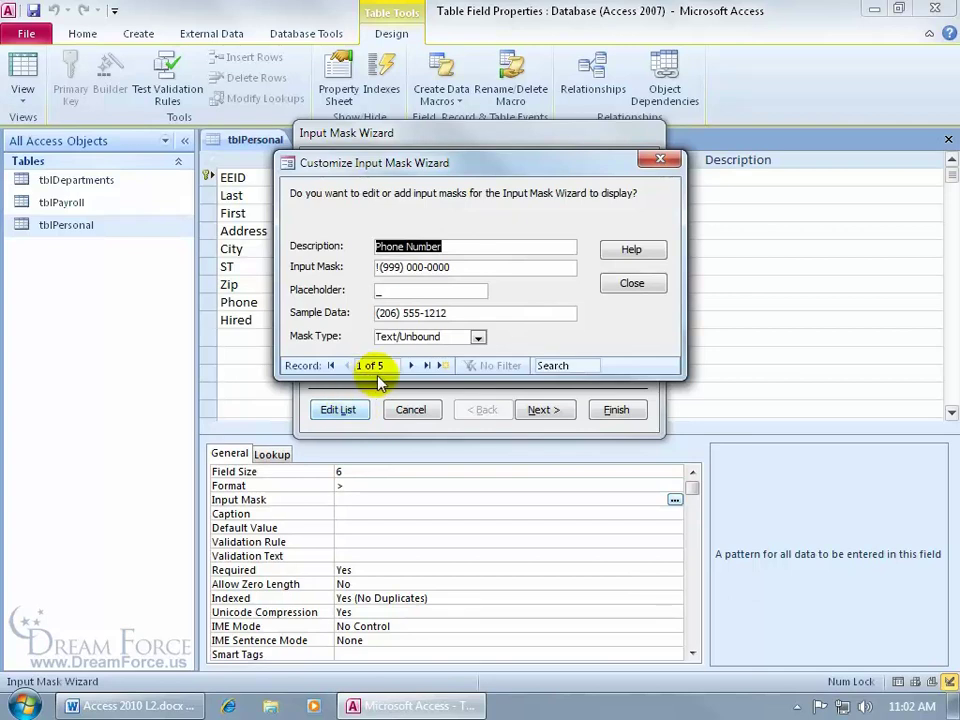
Browse to the Employee ID mask entry (!LL0-00, sample EN1-80), then open Access Help
left_click(412, 366)
left_click(412, 366)
left_click(412, 366)
left_click(412, 366)
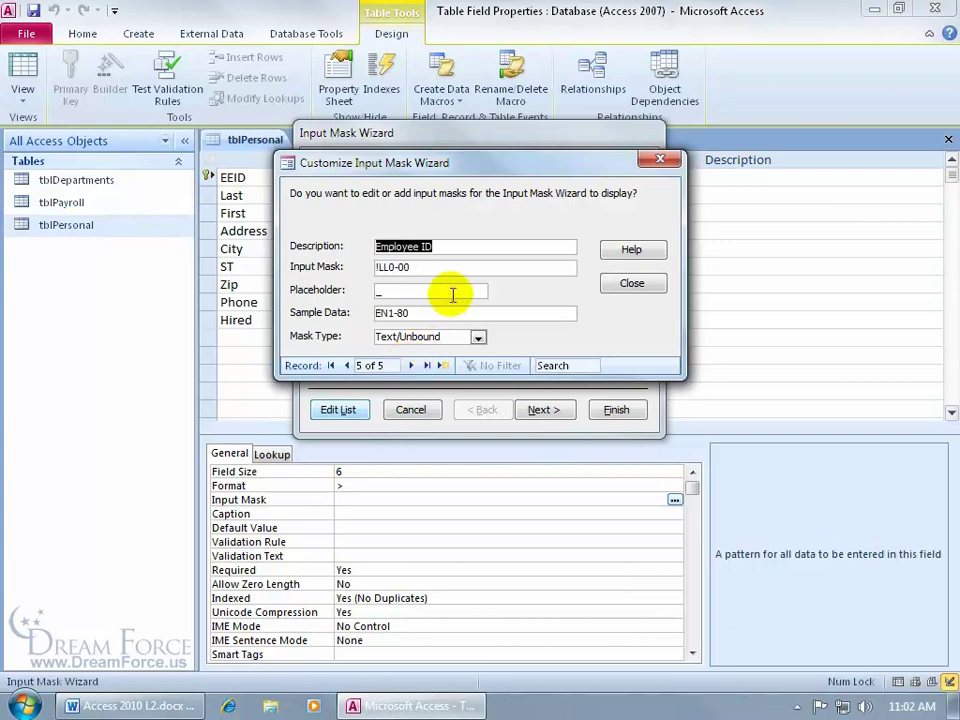
left_click(440, 366)
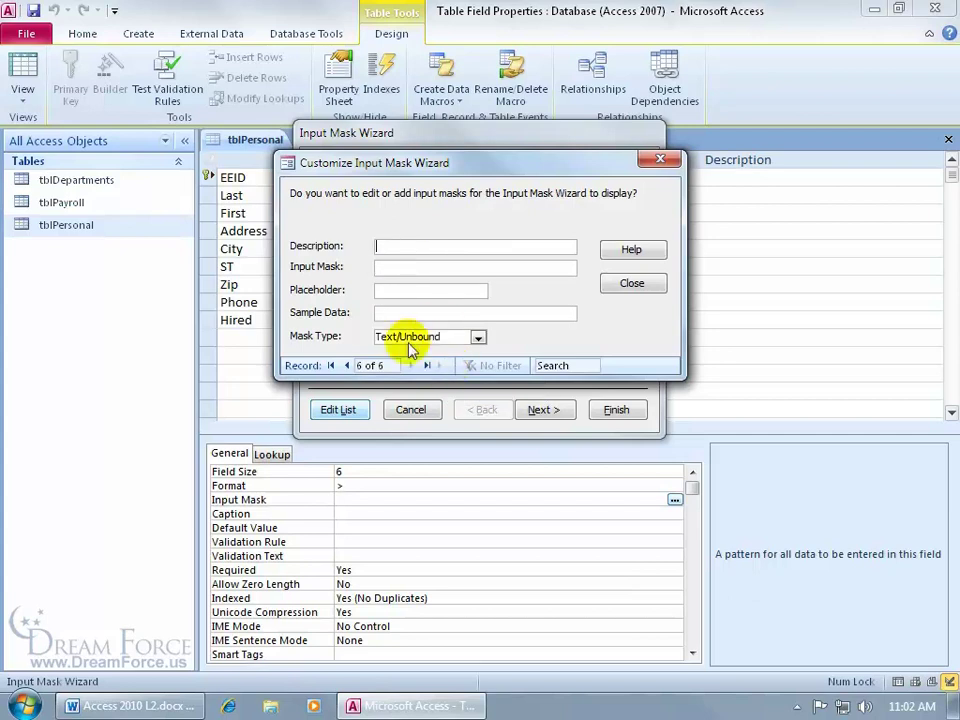
left_click(347, 365)
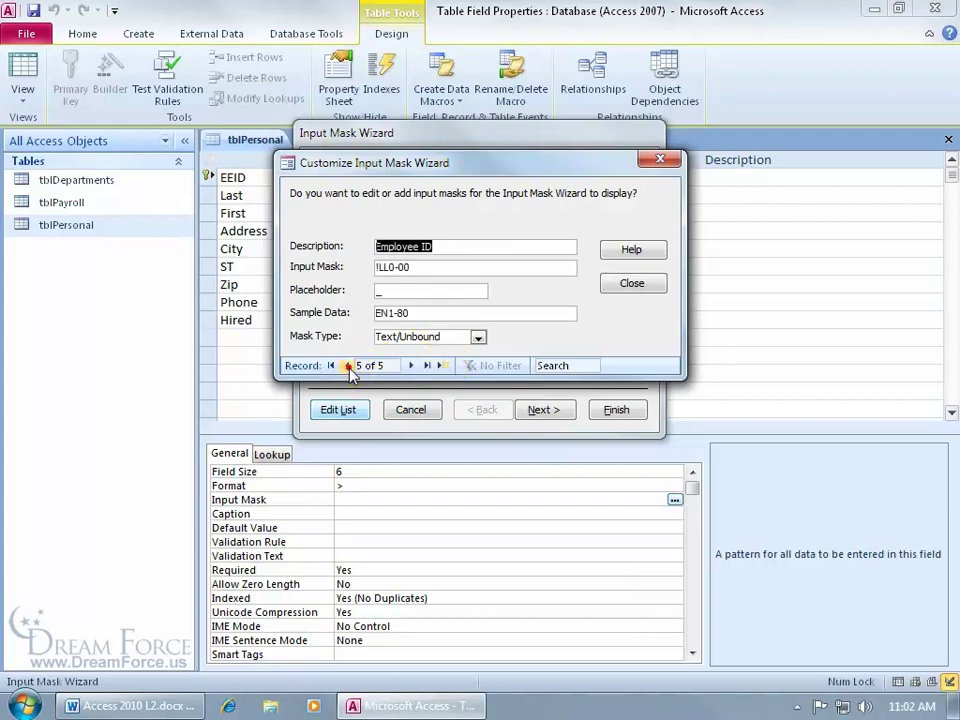
left_click(459, 246)
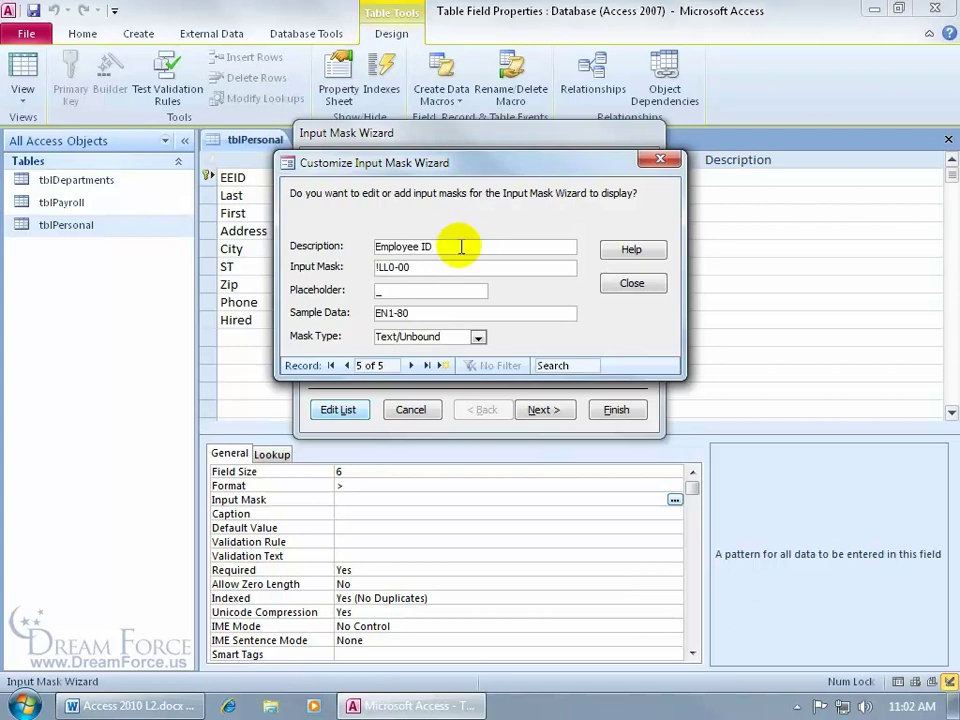
left_click(452, 265)
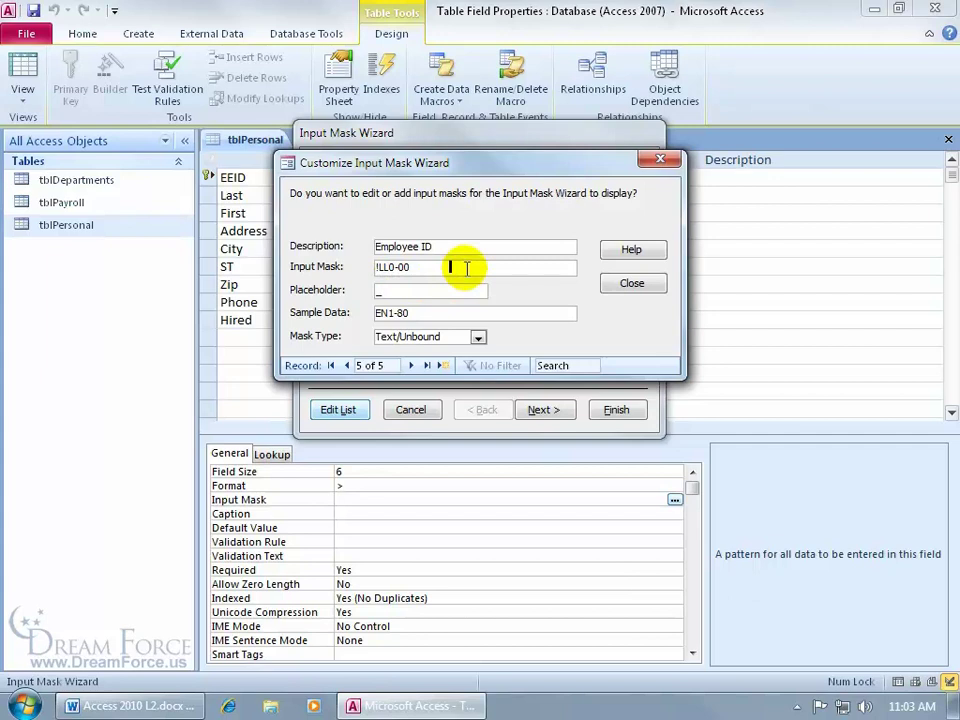
key("F1")
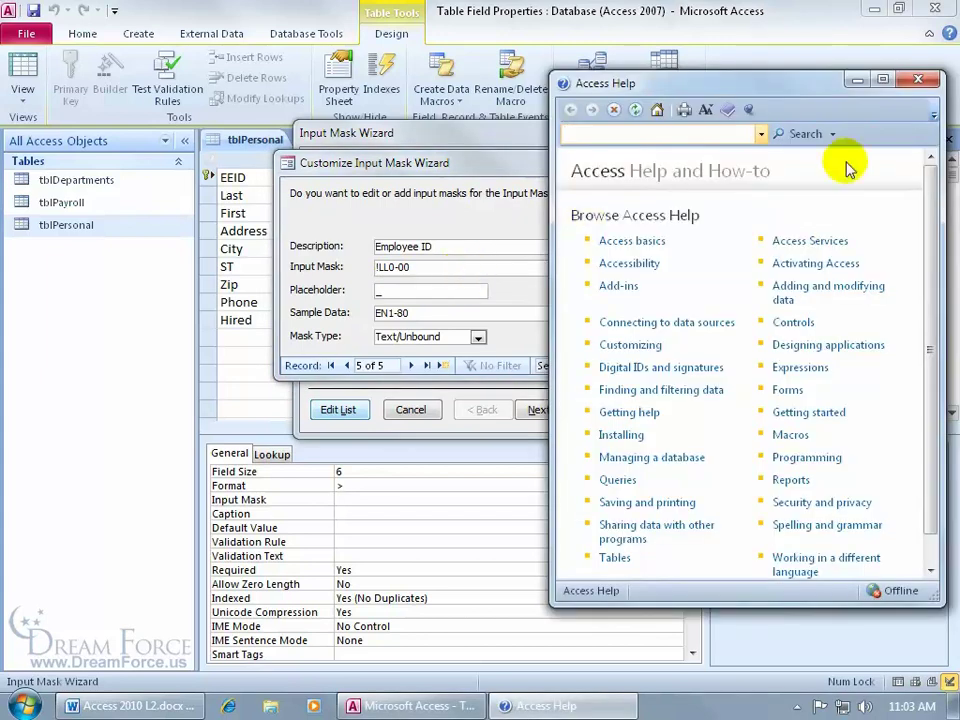
Maximize Help and enter 'input mask' as a search scoped to All Access
left_click(882, 79)
left_click(100, 55)
type("input mask")
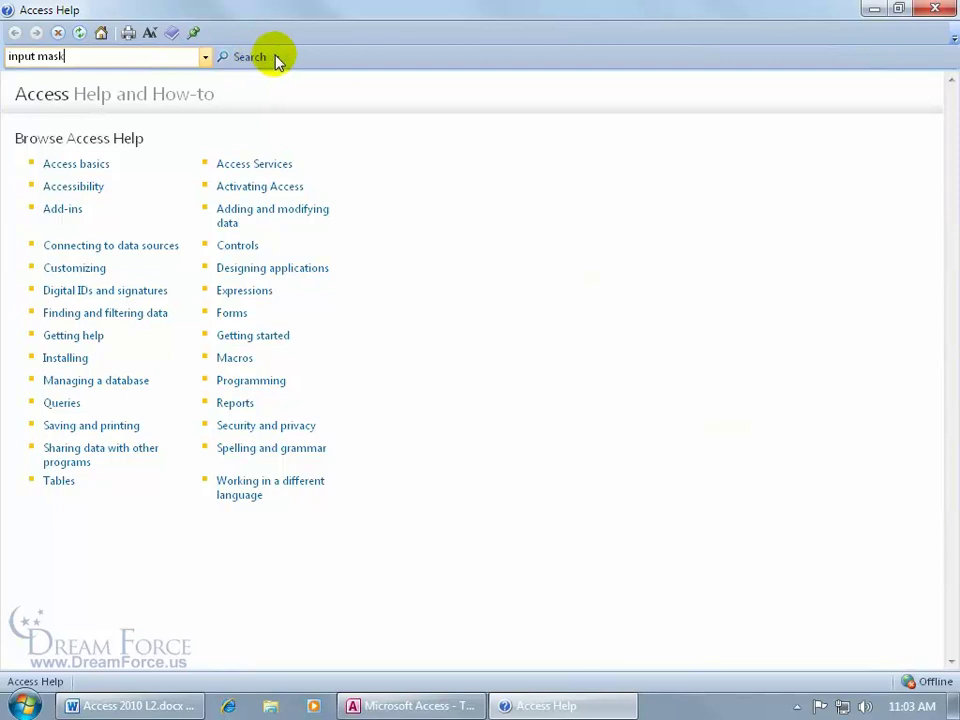
left_click(278, 58)
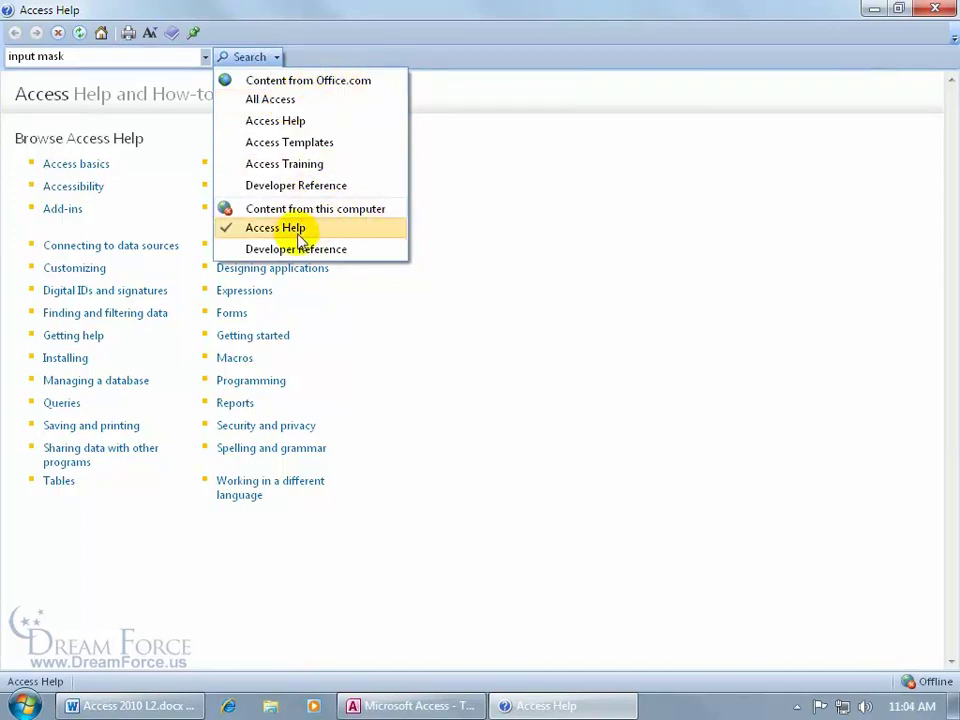
left_click(270, 100)
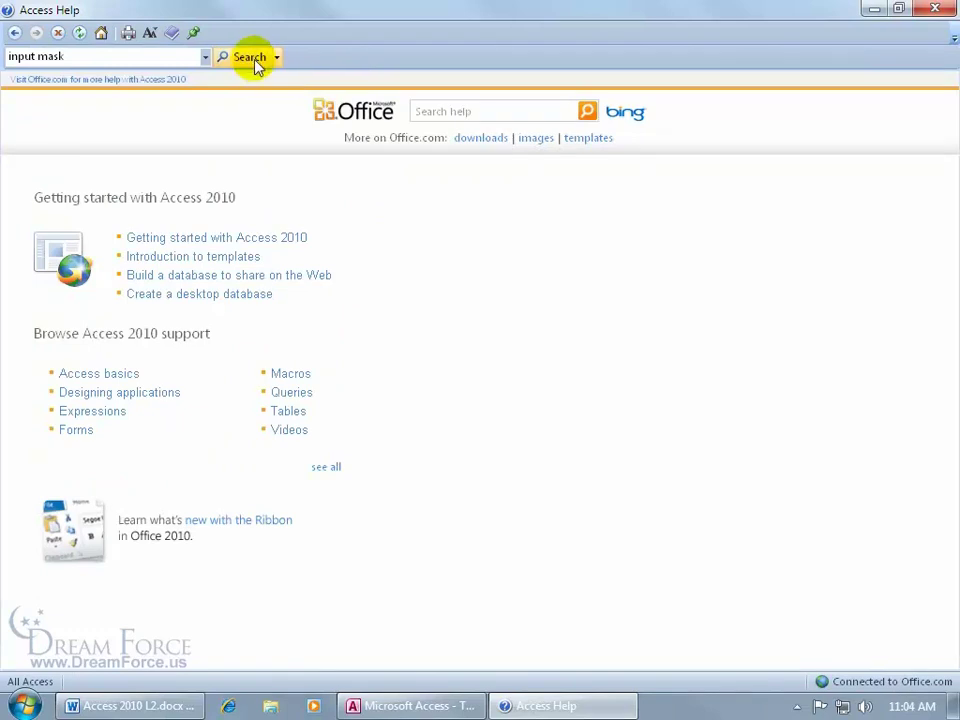
Open 'Control data entry formats with input masks', read its mask characters table, then close Help
left_click(252, 58)
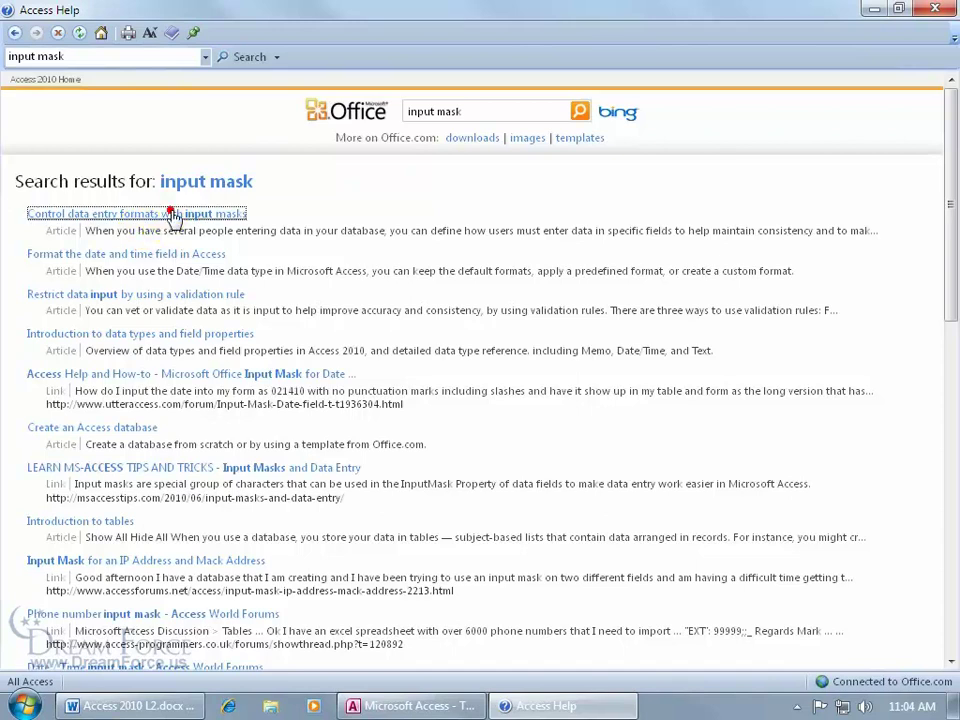
left_click(171, 214)
left_click_drag(945, 124, 948, 265)
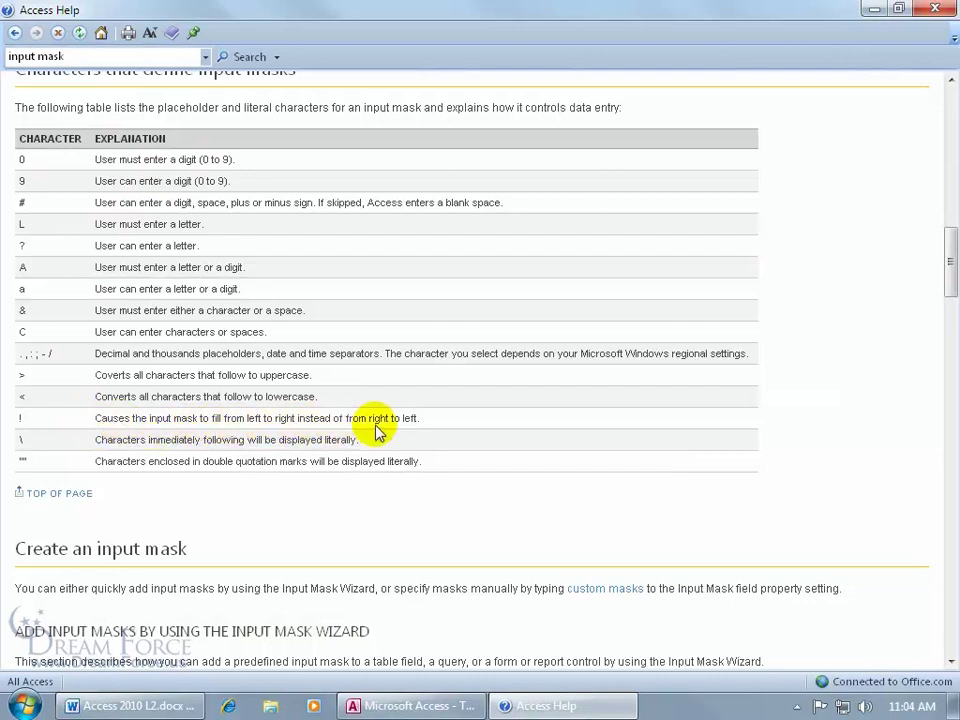
left_click(935, 8)
left_click(438, 290)
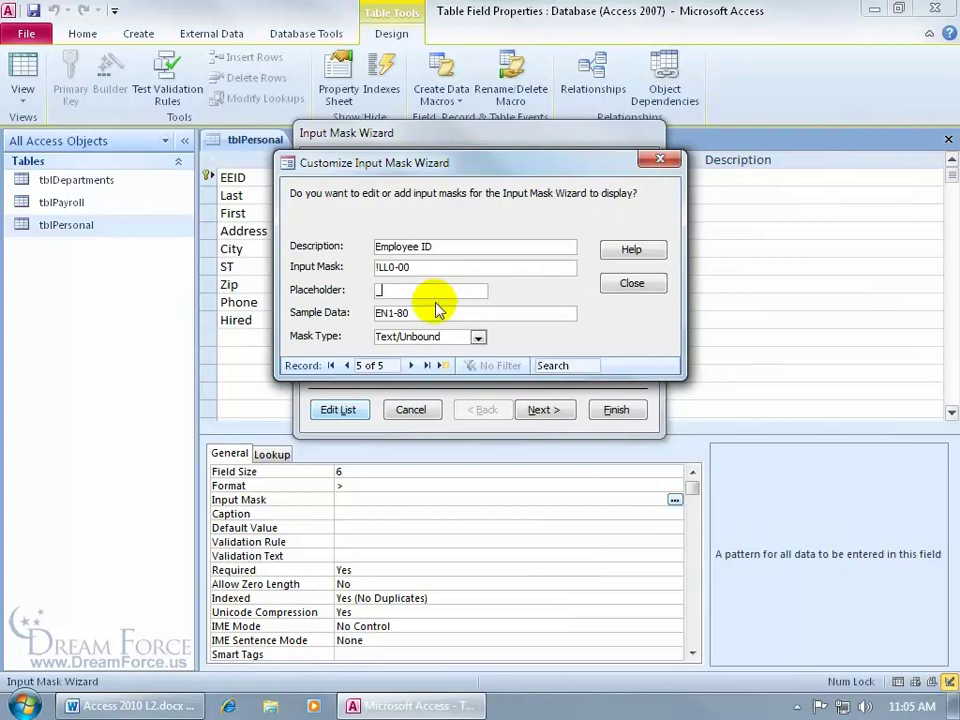
left_click(433, 313)
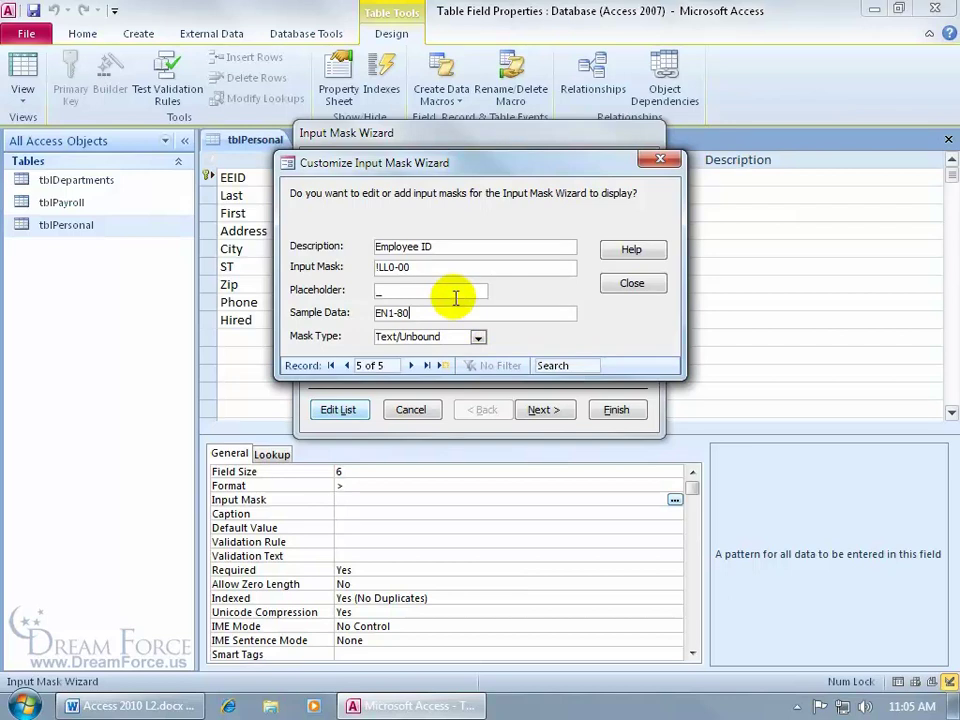
Pick the Employee ID mask and accept the wizard defaults, giving EEID the mask !LL0\-00;;
left_click(645, 283)
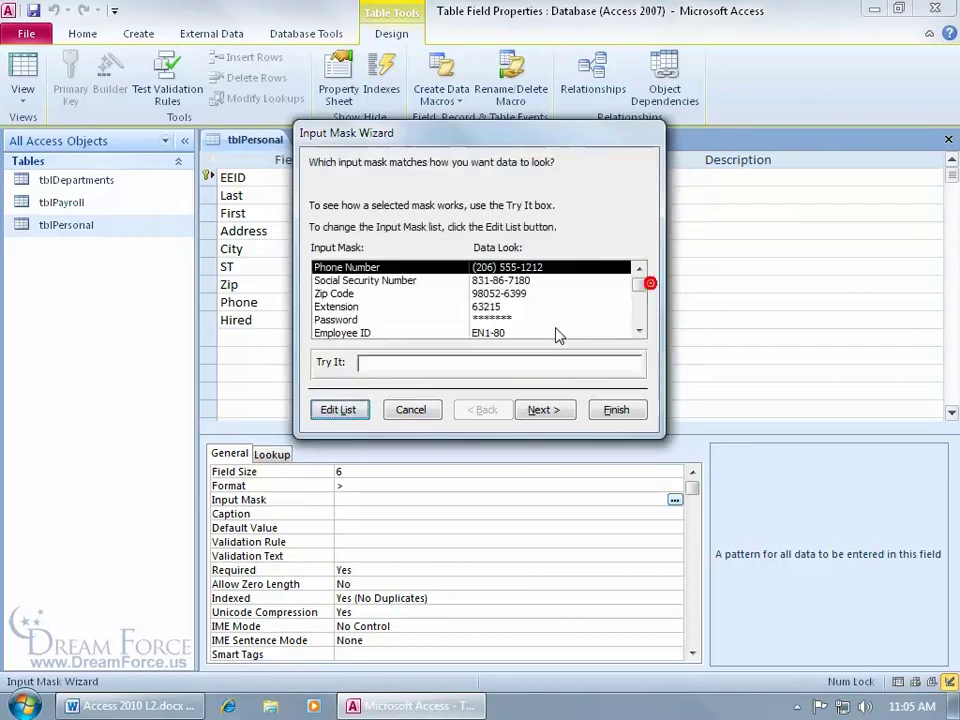
left_click(364, 333)
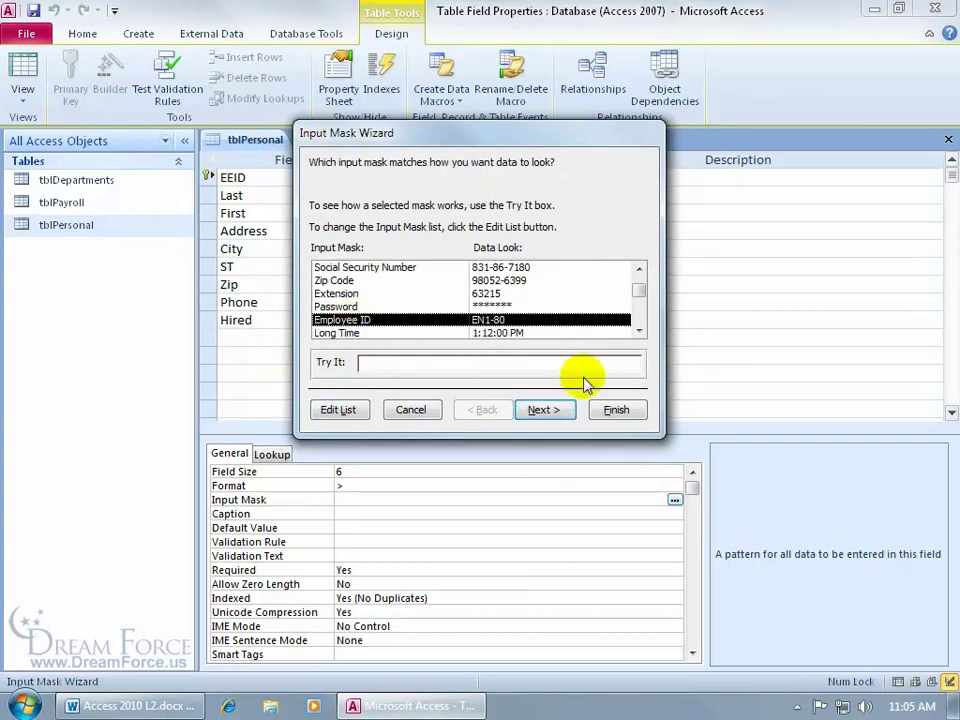
left_click(544, 410)
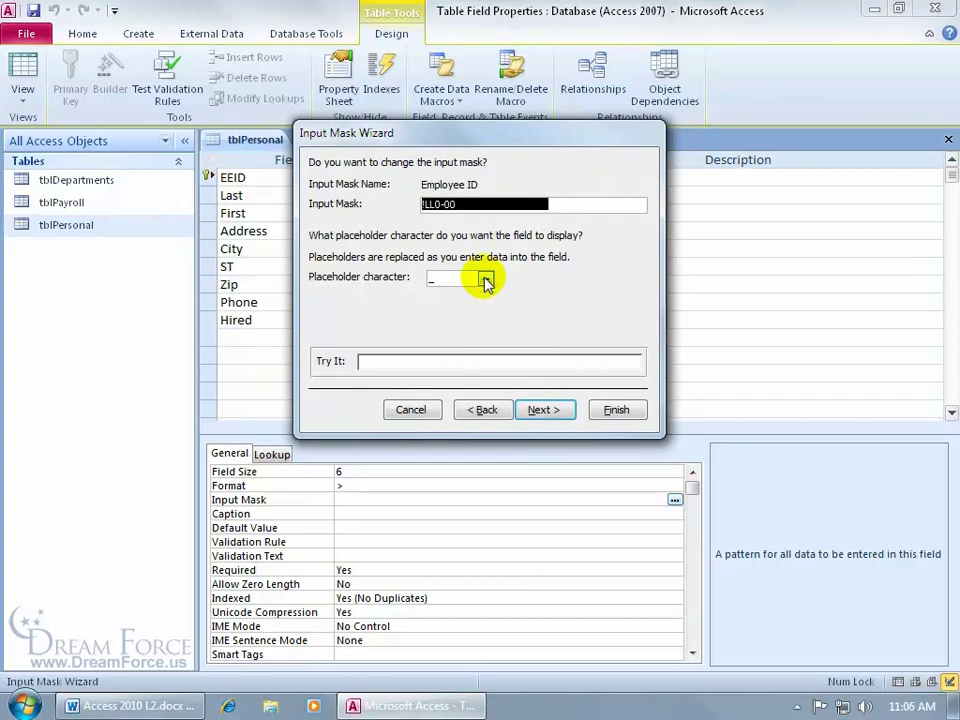
left_click(548, 412)
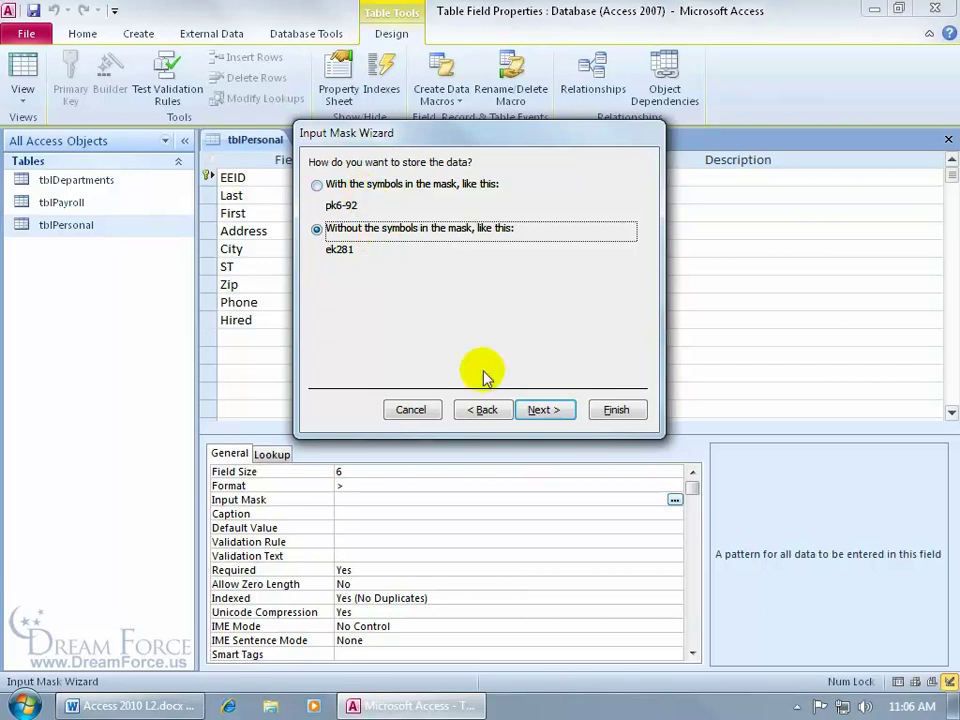
left_click(560, 417)
left_click(614, 408)
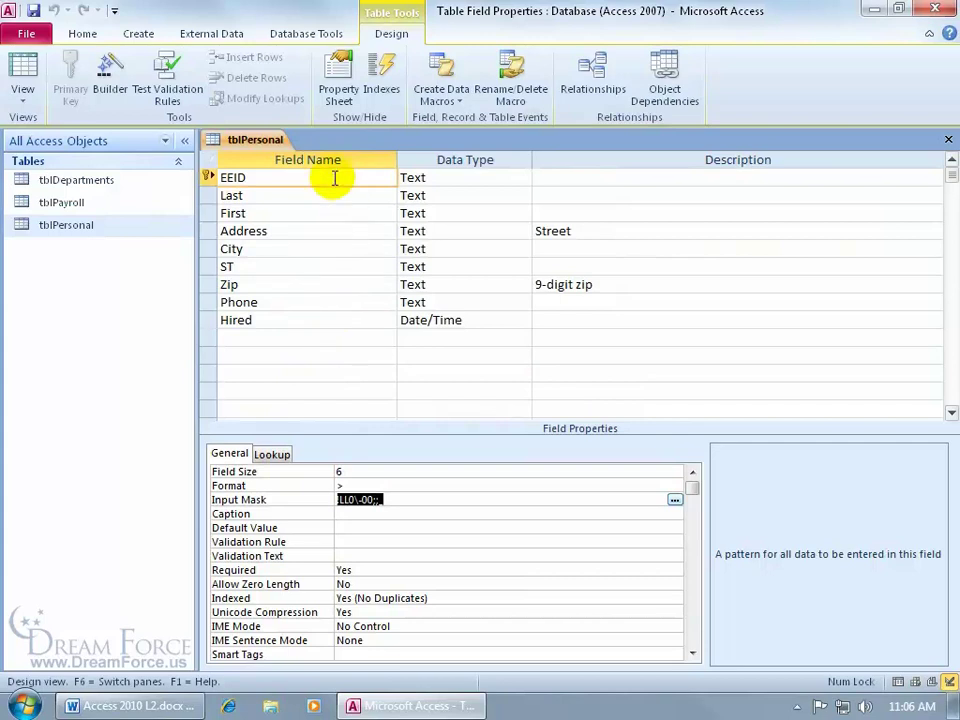
left_click(30, 68)
left_click(441, 405)
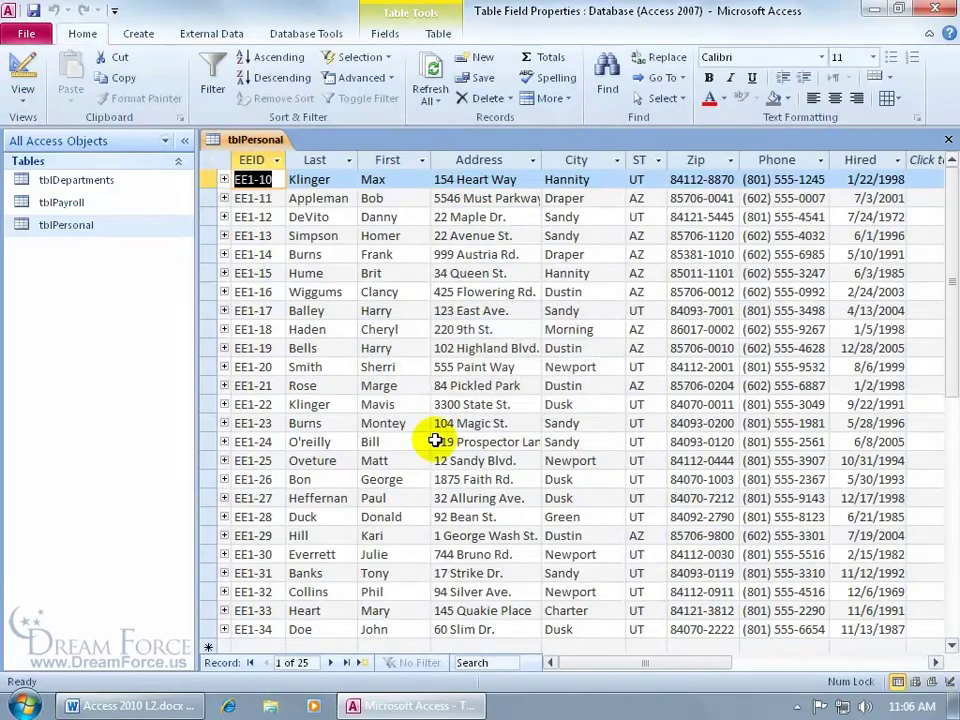
scroll(436, 441, "down", 1)
left_click(255, 591)
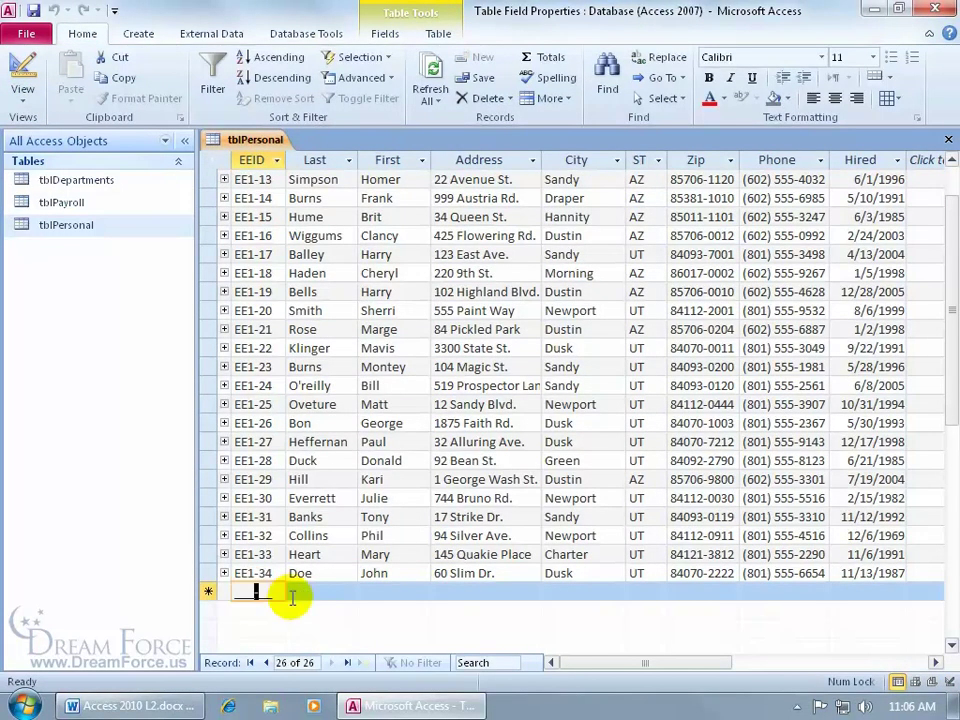
left_click(236, 591)
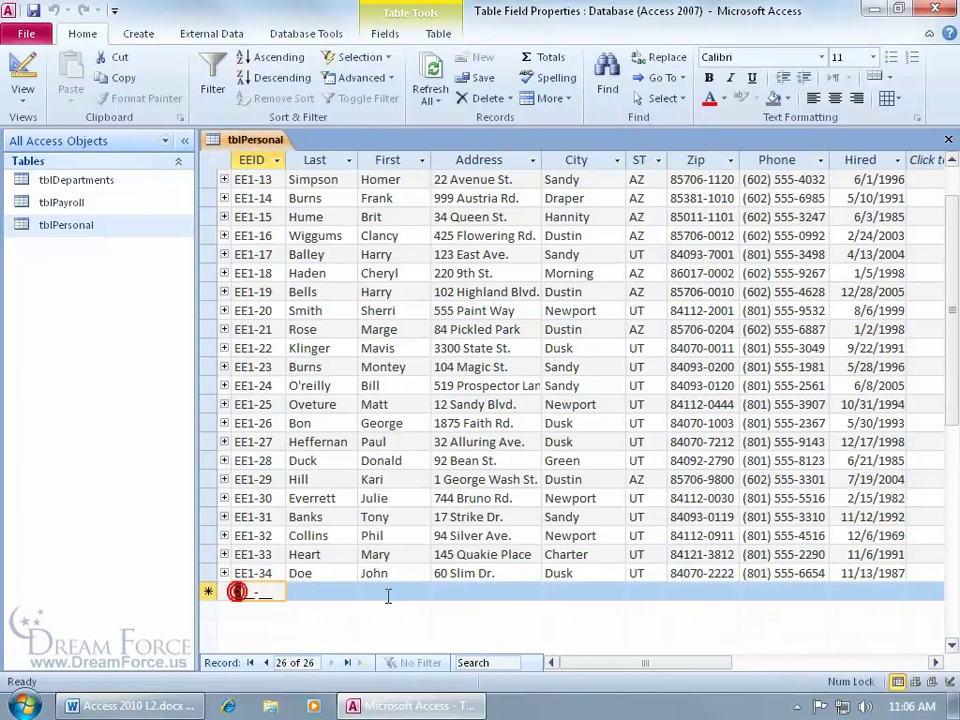
type("ee1-")
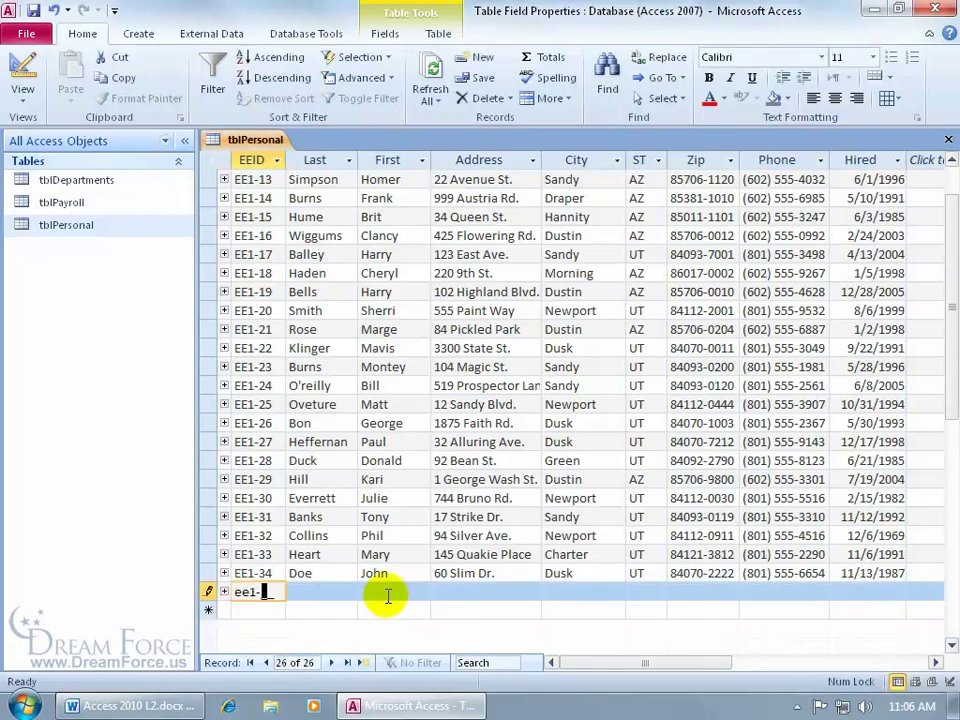
type("35")
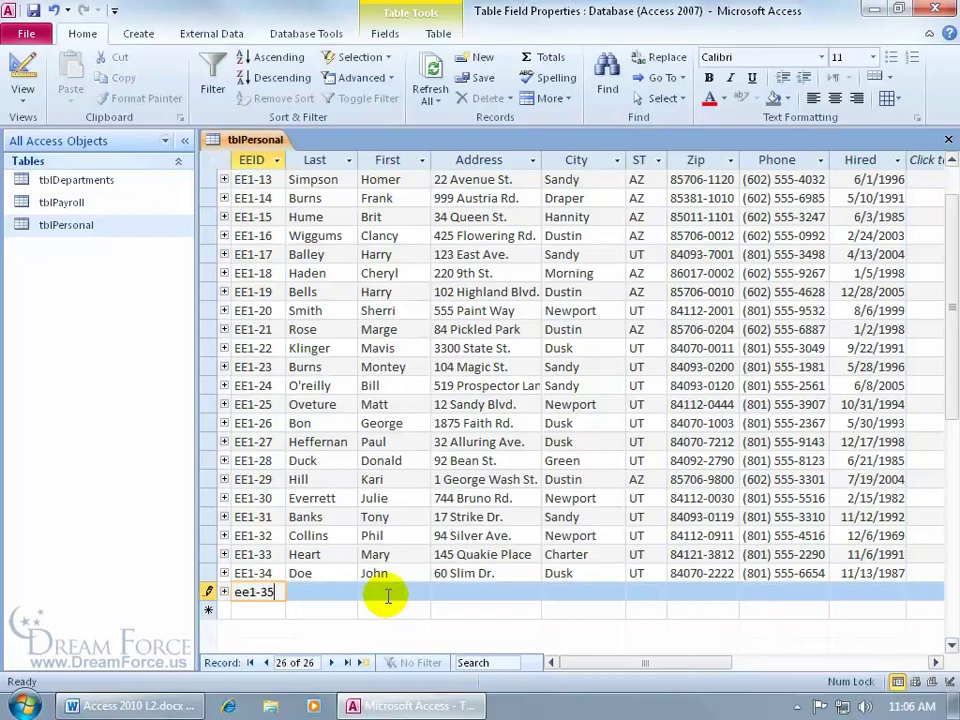
key("Tab")
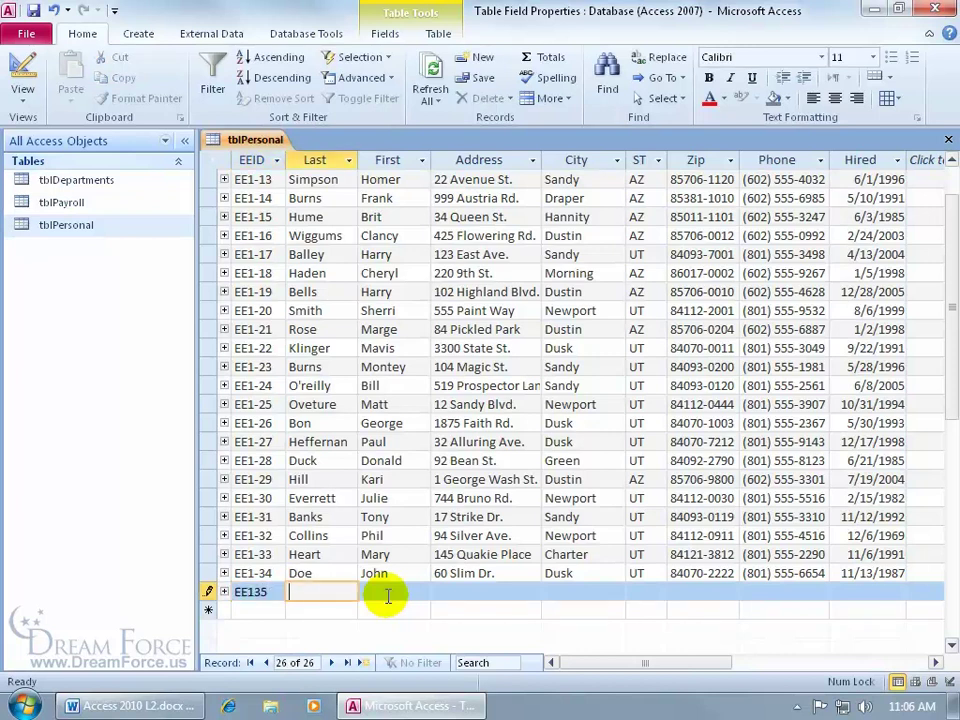
left_click(784, 594)
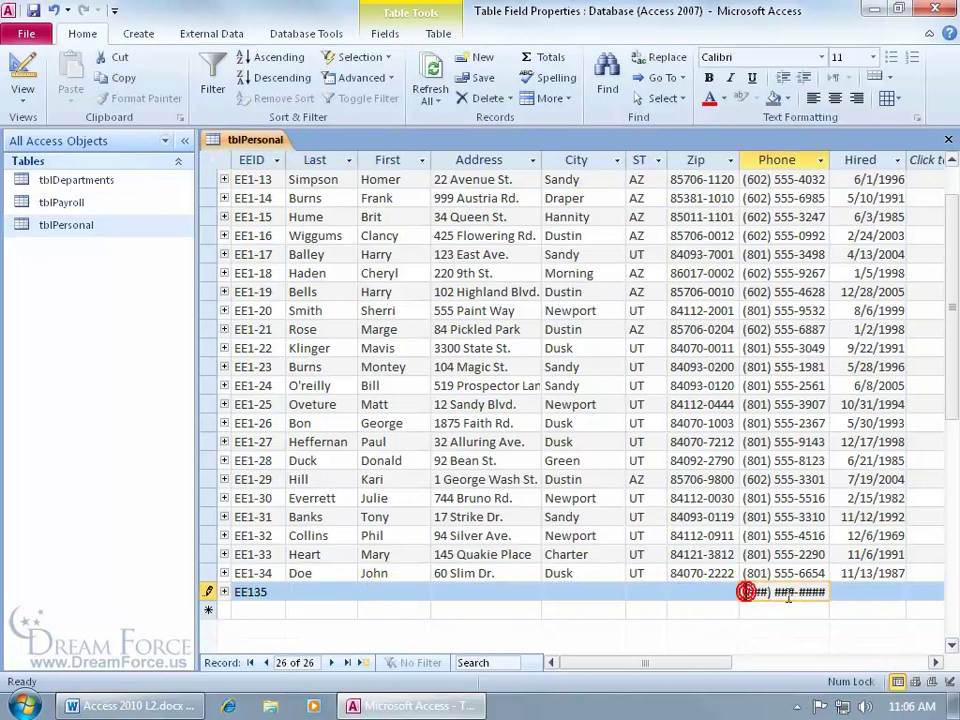
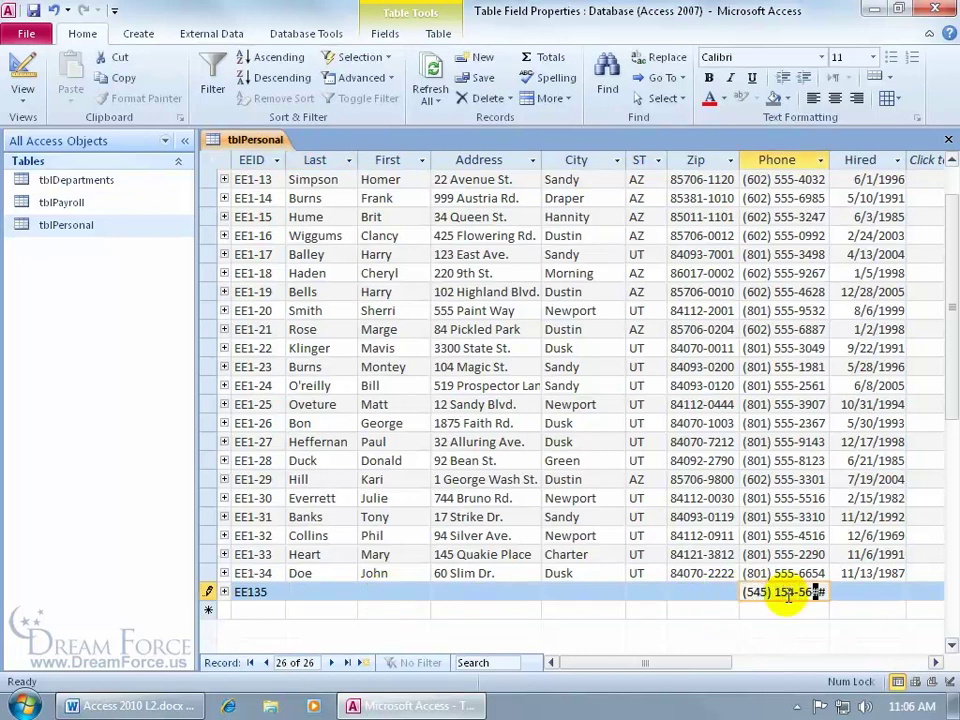
key("Tab")
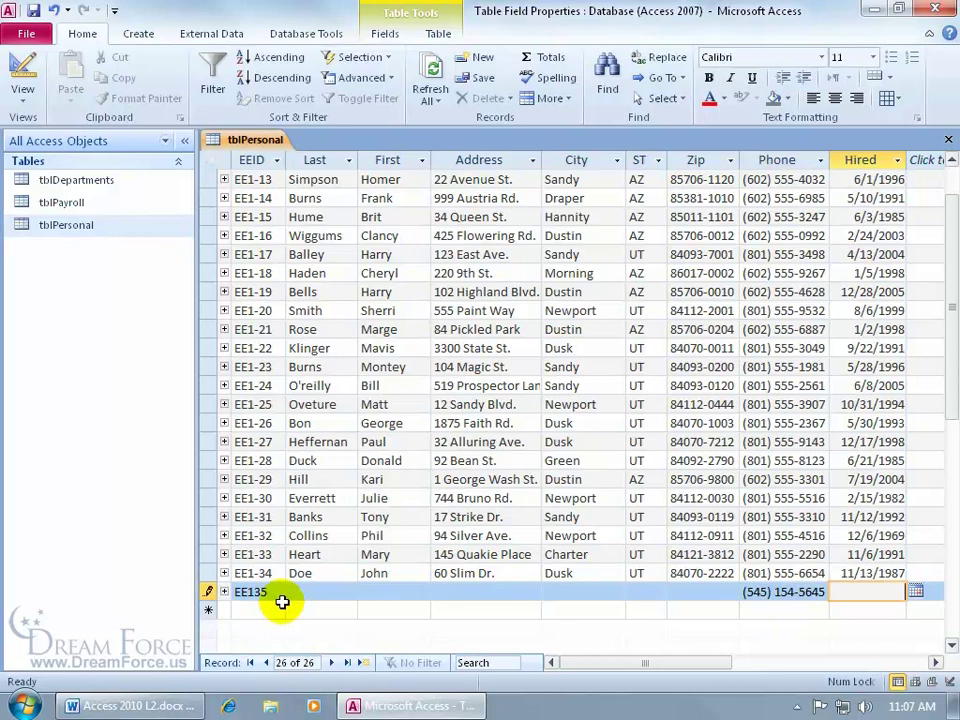
key("Escape")
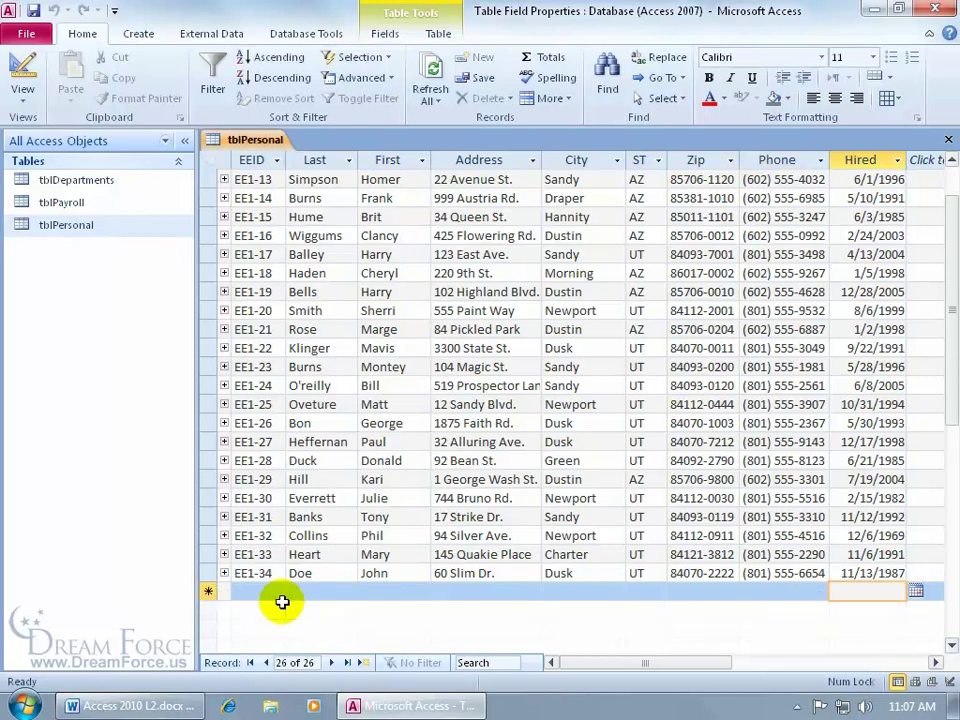
left_click(22, 72)
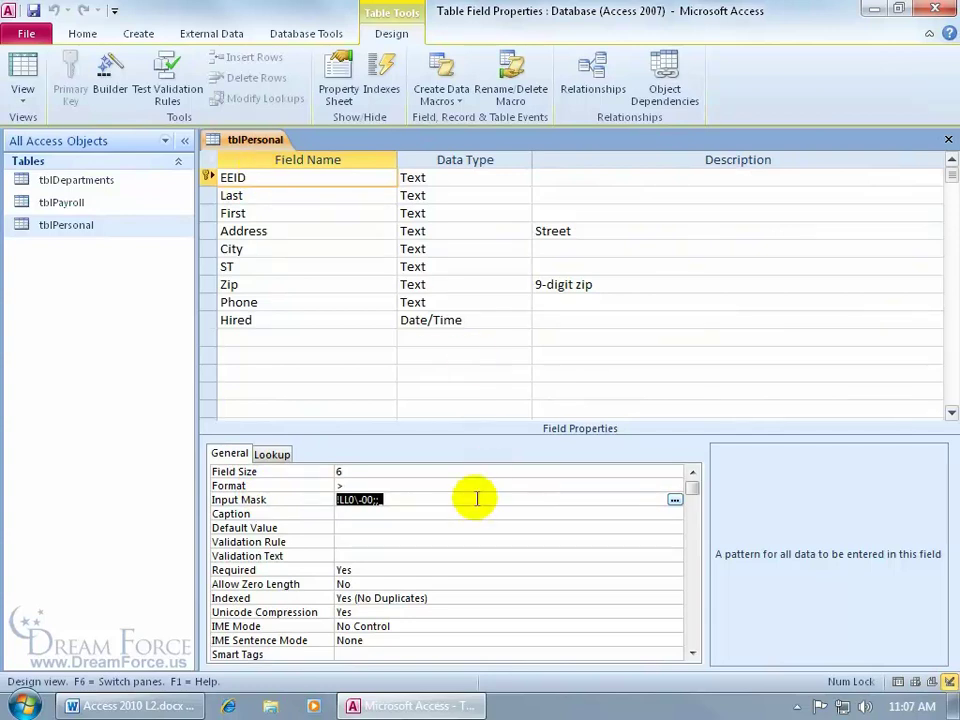
Rerun the wizard with Employee ID, storing data with the symbols, making !LL0\-00;0;_
left_click(675, 499)
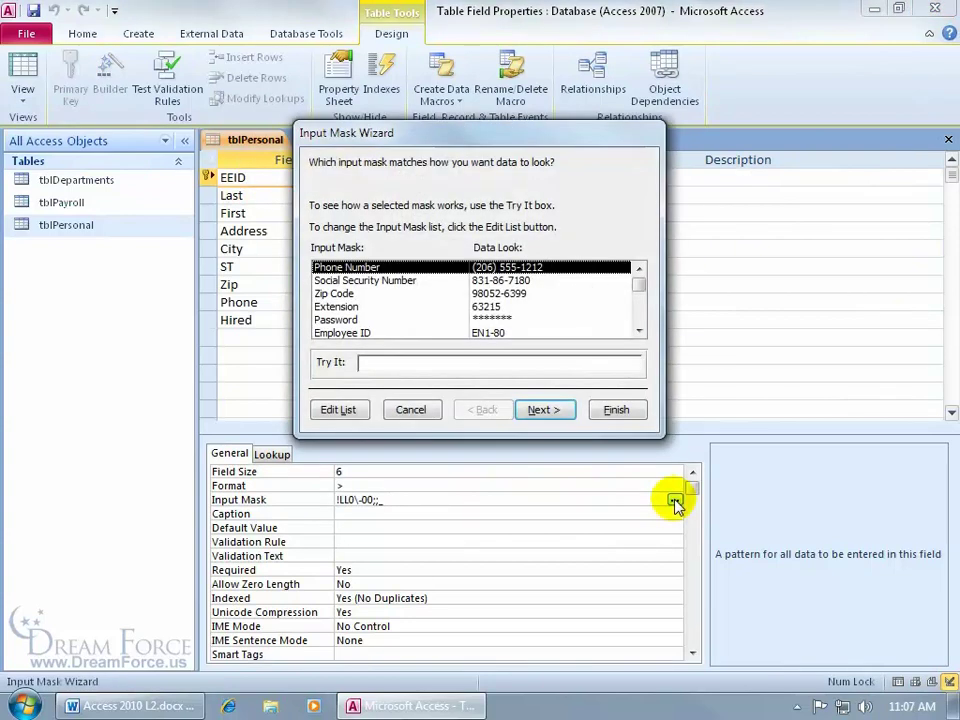
left_click(345, 332)
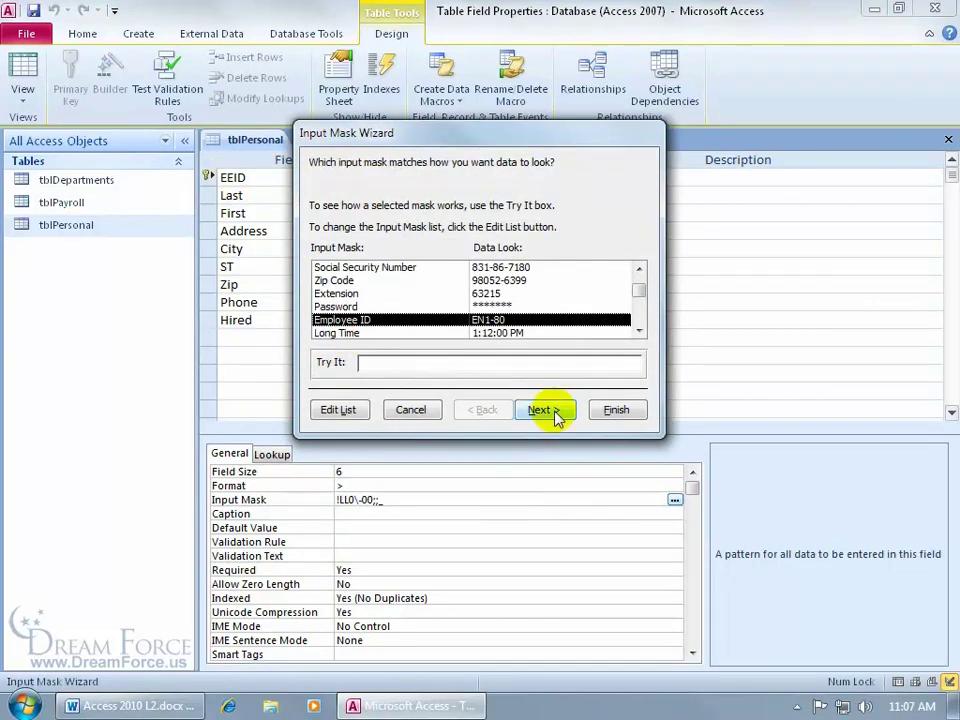
left_click(555, 413)
left_click(555, 413)
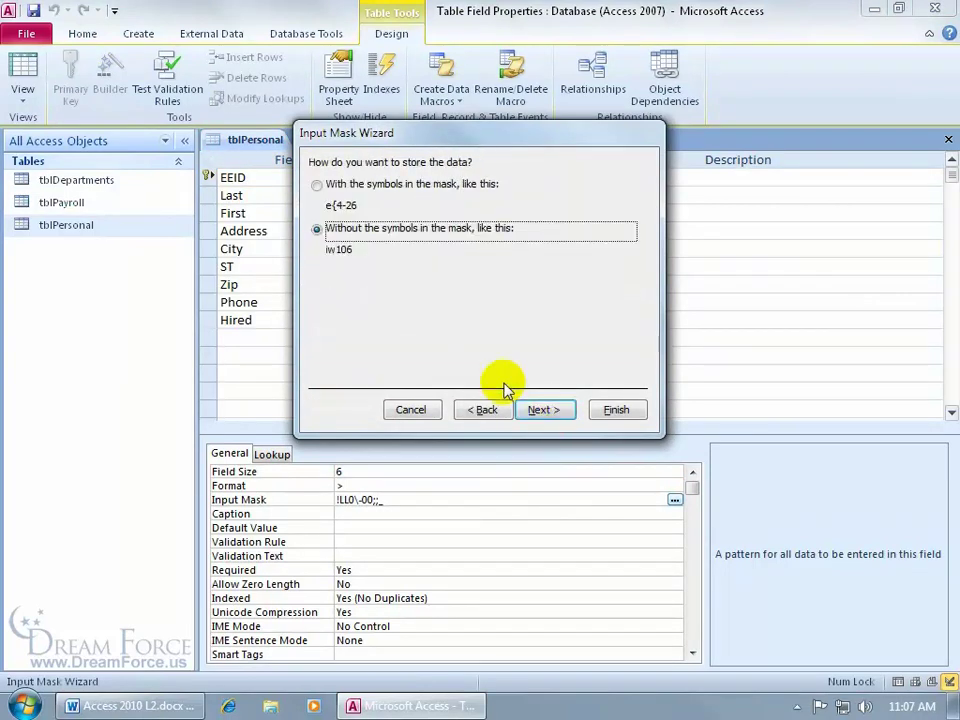
left_click(318, 184)
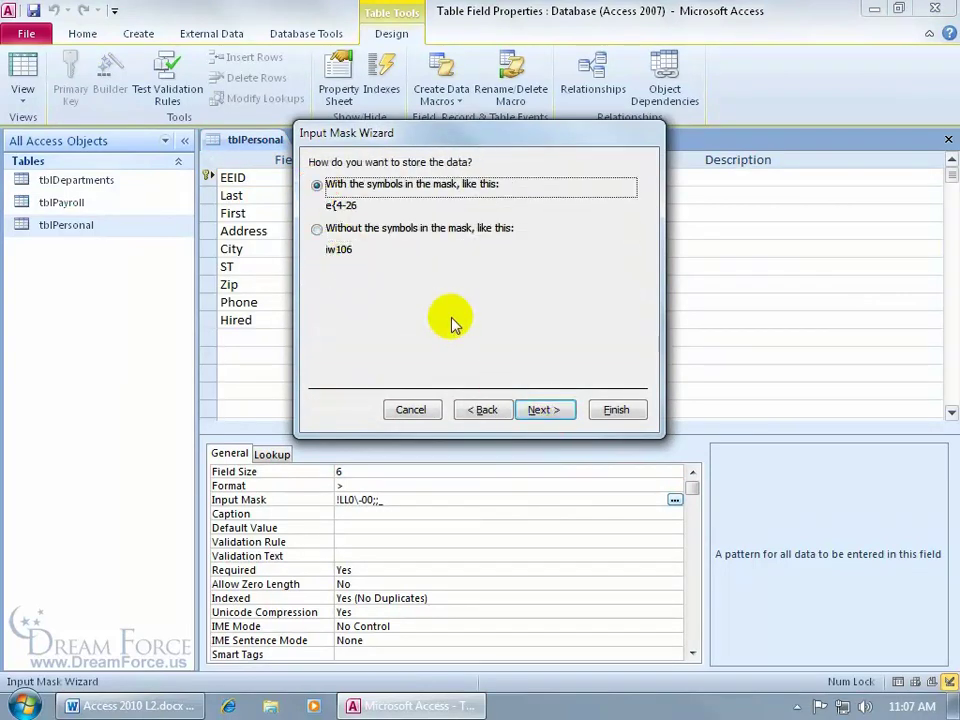
left_click(615, 409)
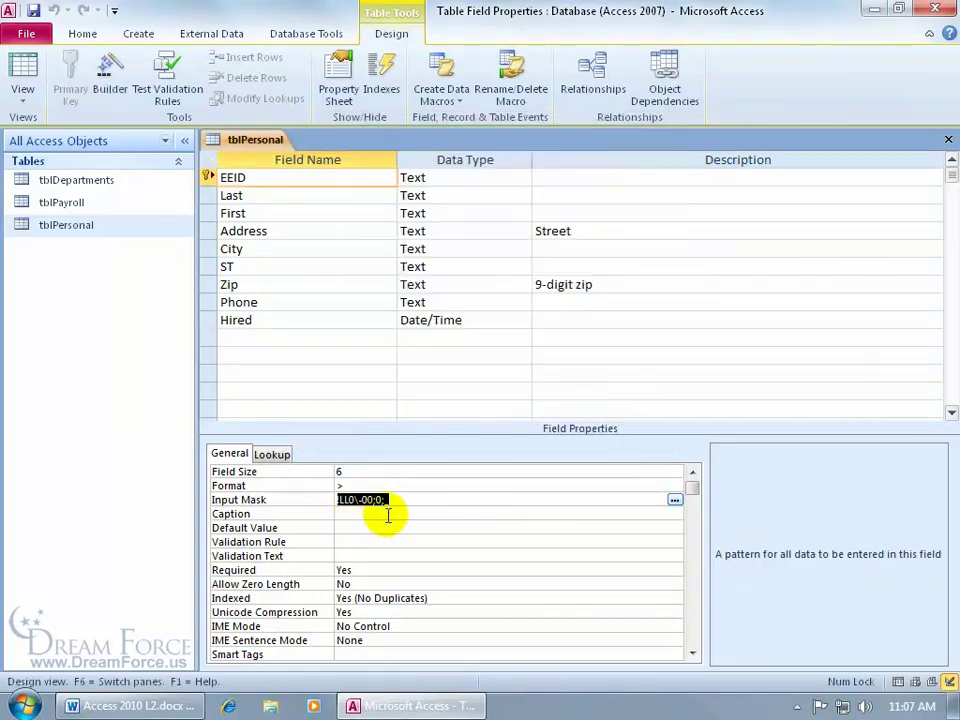
left_click(24, 68)
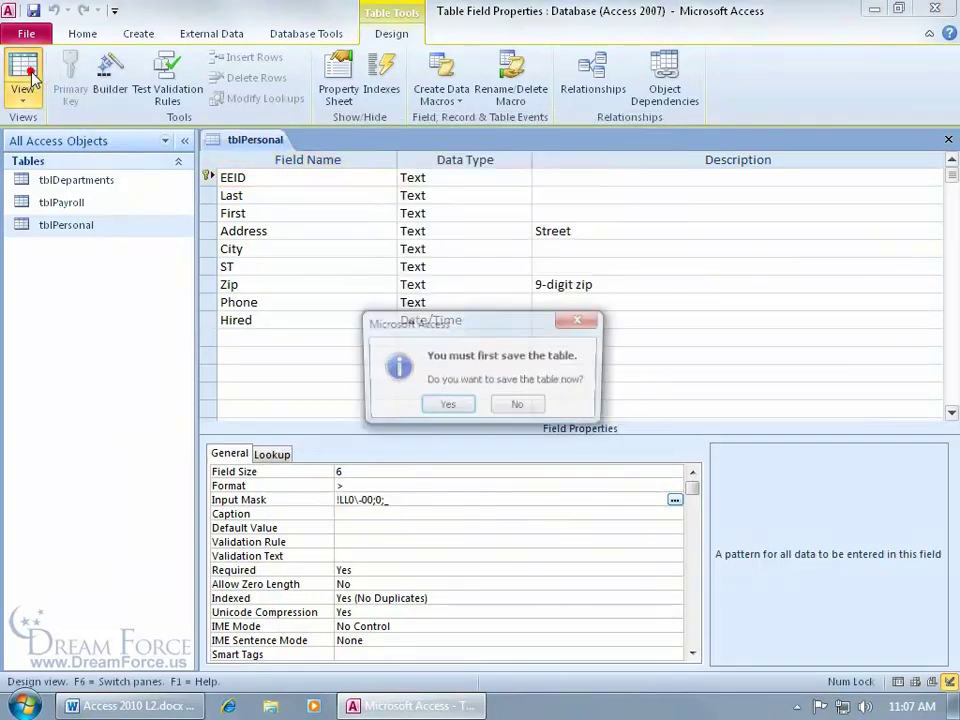
Save tblPersonal, then enter ee135 as a new record's EEID so it displays EE1-35
left_click(447, 409)
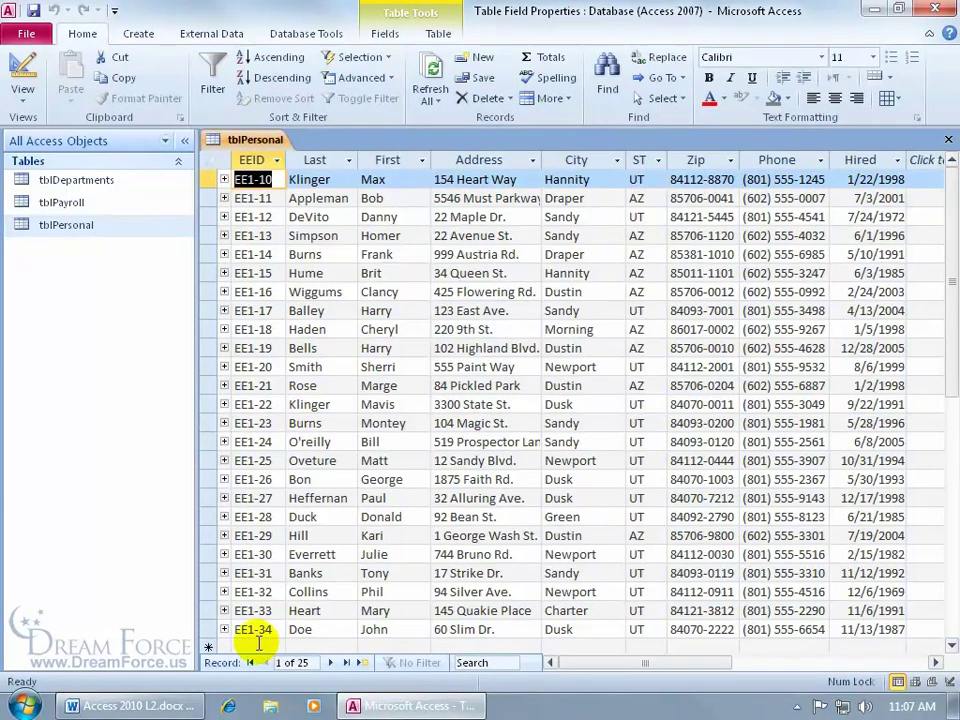
left_click(262, 640)
type("ee")
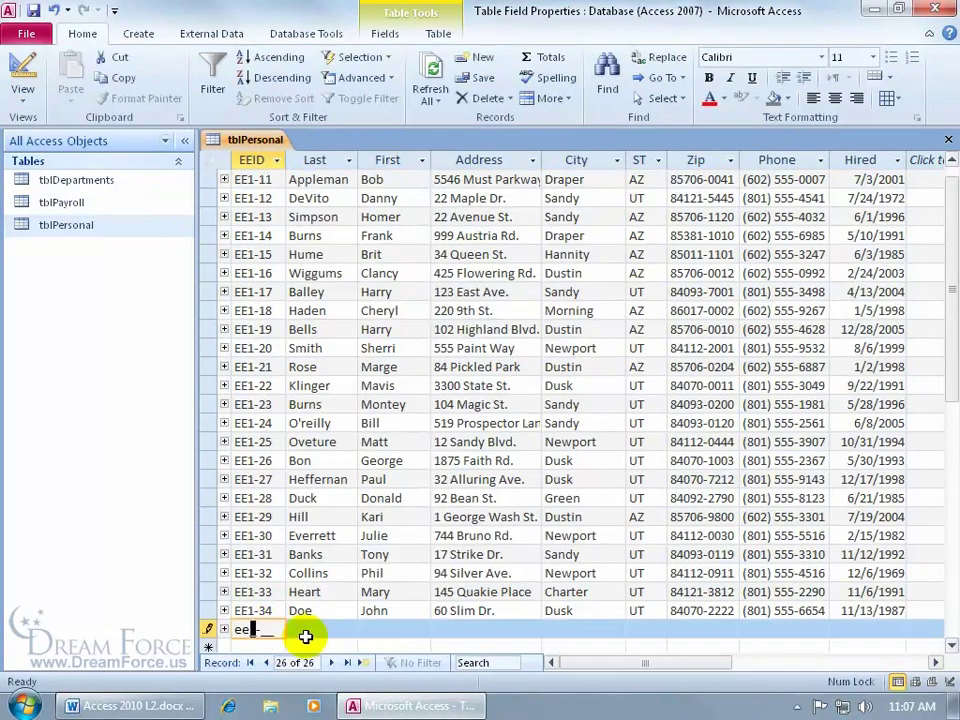
type("135")
key("Tab")
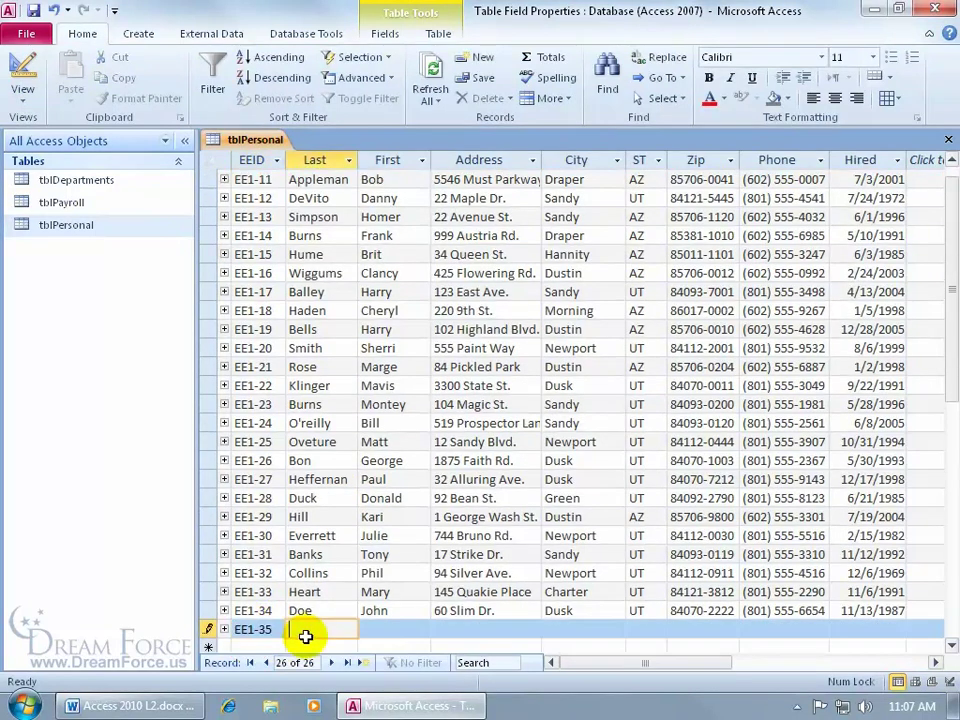